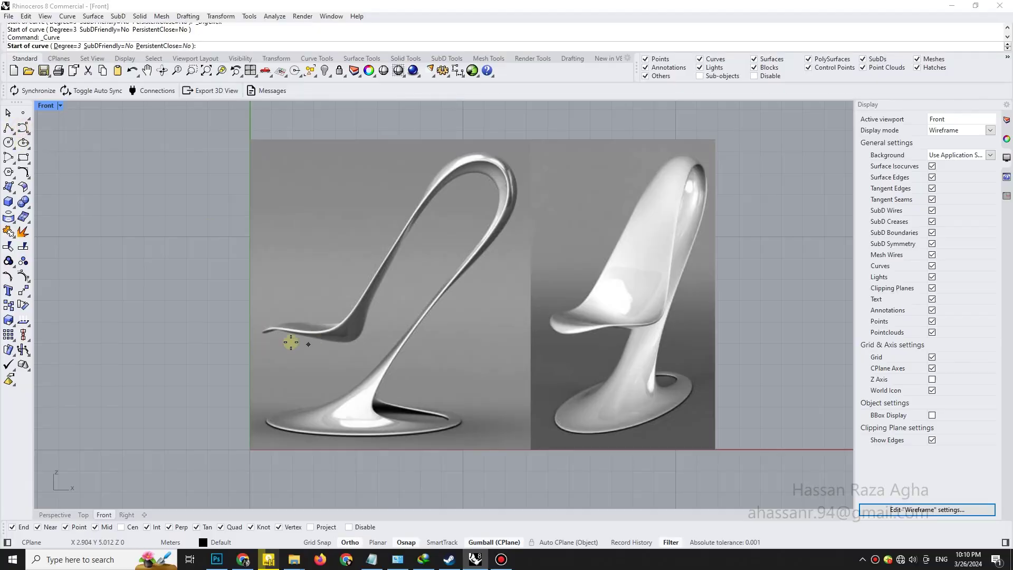
# Trace the side-view chair profile with a degree 3 control point curve, from the seat's front tip over the backrest to the base
pyautogui.scroll(2, 291, 342)
pyautogui.click(251, 330)
pyautogui.click(263, 324)
pyautogui.click(278, 324)
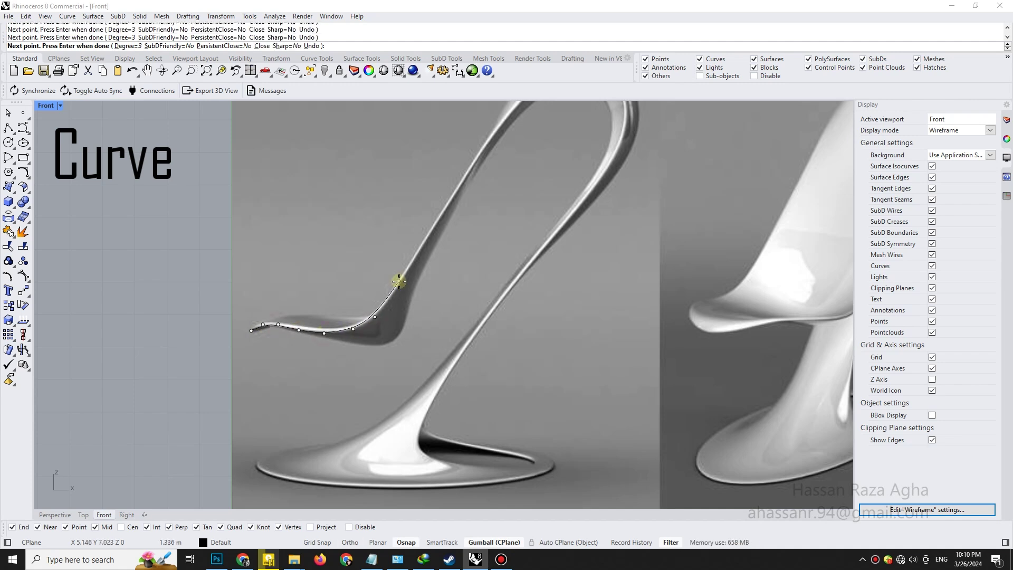
pyautogui.click(444, 207)
pyautogui.moveTo(501, 122); pyautogui.dragTo(405, 199, button='right')
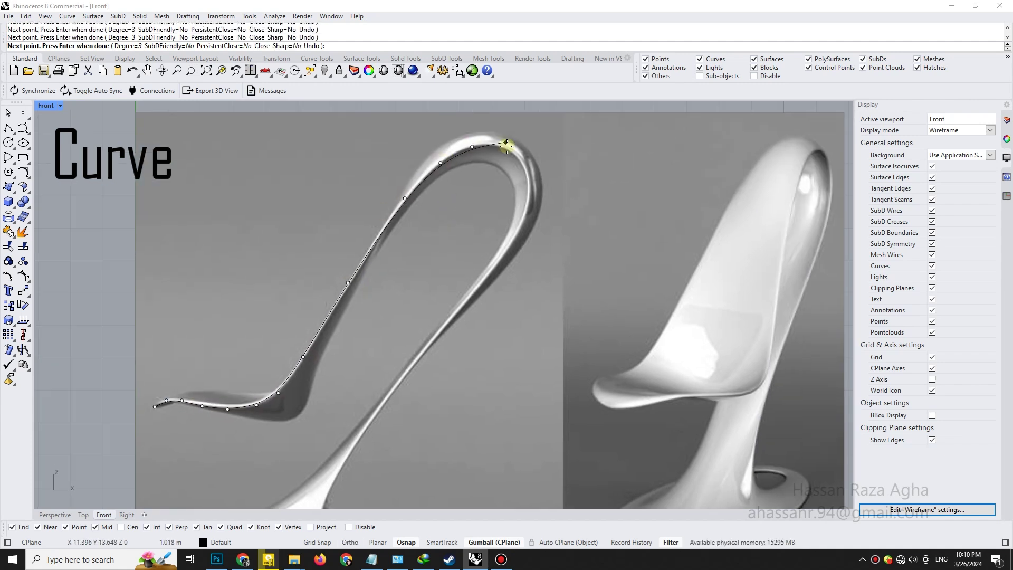
pyautogui.moveTo(512, 261); pyautogui.dragTo(538, 195, button='right')
pyautogui.click(484, 245)
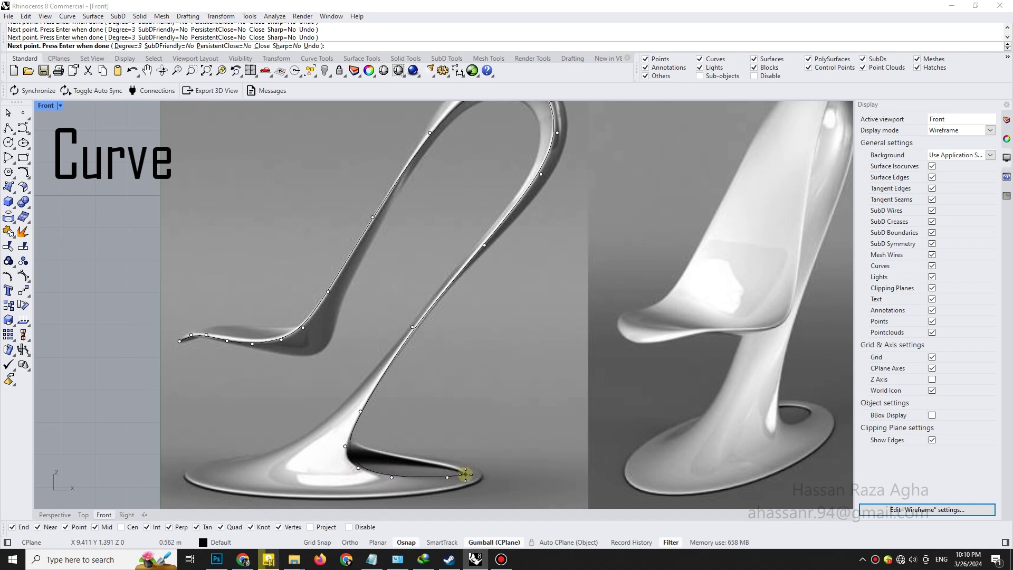
pyautogui.scroll(-10, 348, 391)
pyautogui.scroll(4, 353, 366)
# Duplicate the traced profile curve horizontally into the empty space beside the reference picture, on the side of the seat's front tip
pyautogui.doubleClick(341, 358)
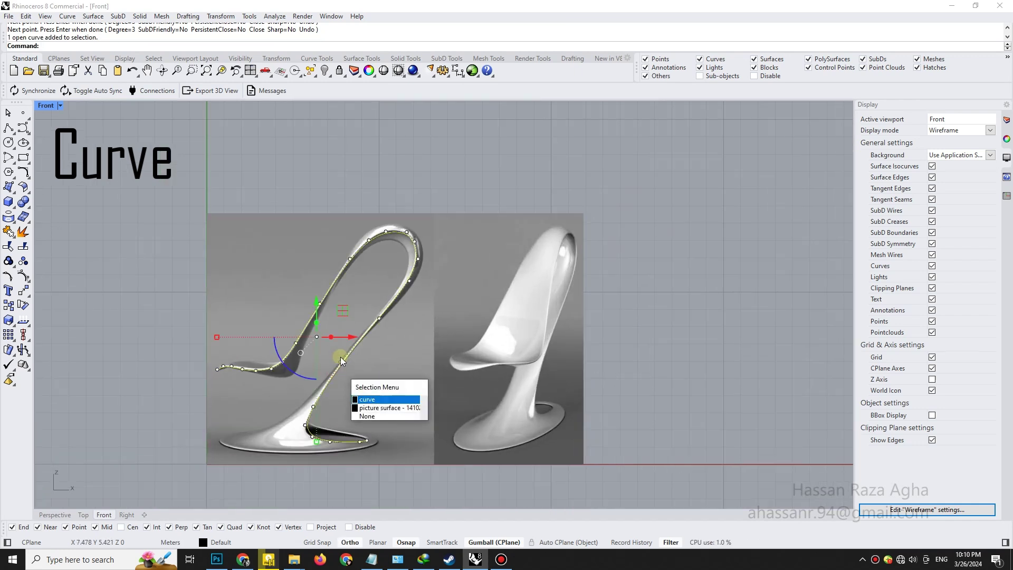
pyautogui.scroll(-5, 341, 356)
pyautogui.scroll(7, 299, 349)
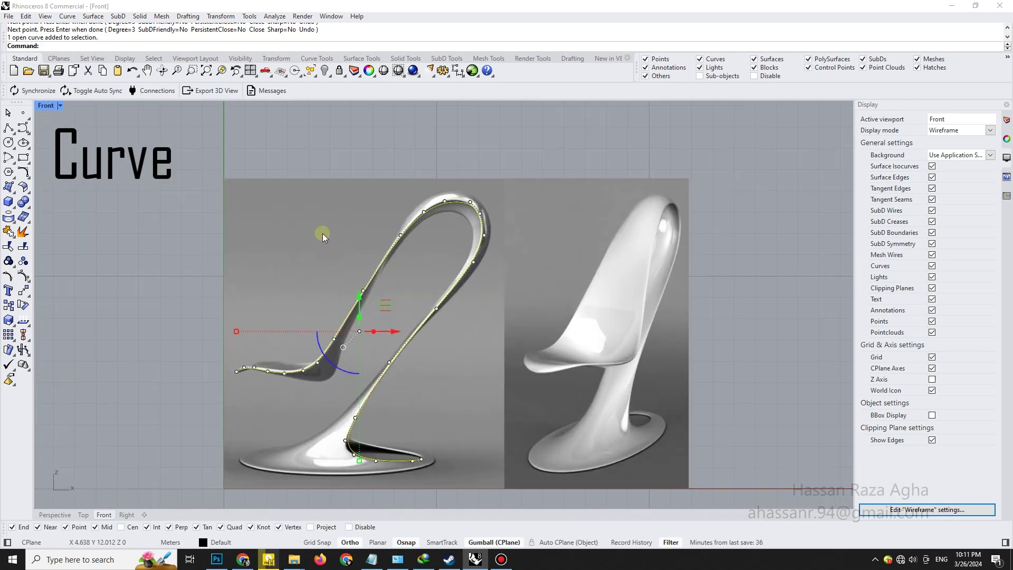
pyautogui.moveTo(324, 236); pyautogui.dragTo(349, 179, button='right')
pyautogui.scroll(-4, 391, 219)
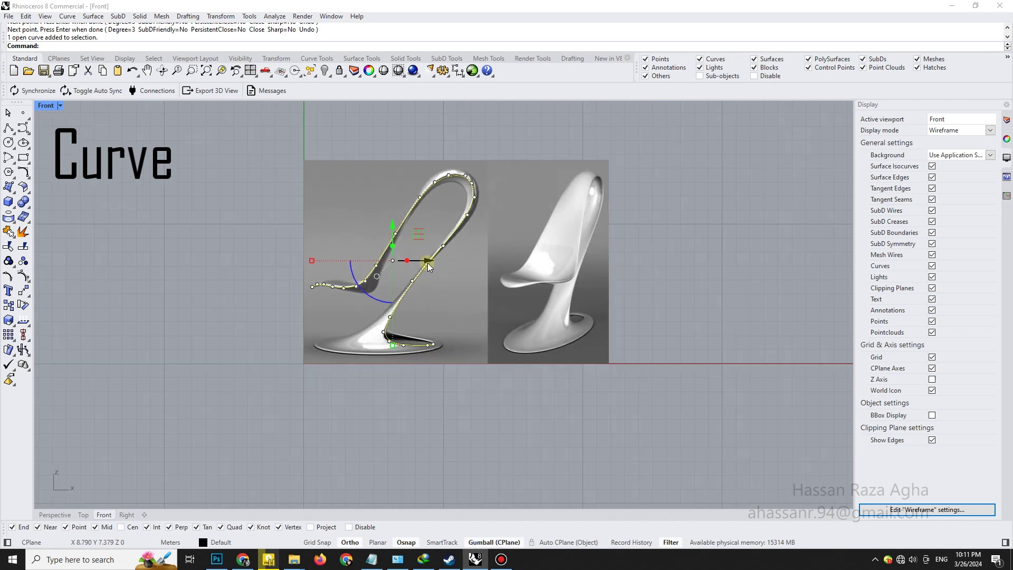
pyautogui.keyDown('alt'); pyautogui.moveTo(427, 261); pyautogui.dragTo(192, 260); pyautogui.keyUp('alt')
# Restore the four-viewport layout and start offsetting the copied curve's seat control points sideways in the Perspective view
pyautogui.doubleClick(47, 106)
pyautogui.scroll(2, 641, 176)
pyautogui.moveTo(642, 178); pyautogui.dragTo(663, 181, button='right')
pyautogui.scroll(5, 663, 181)
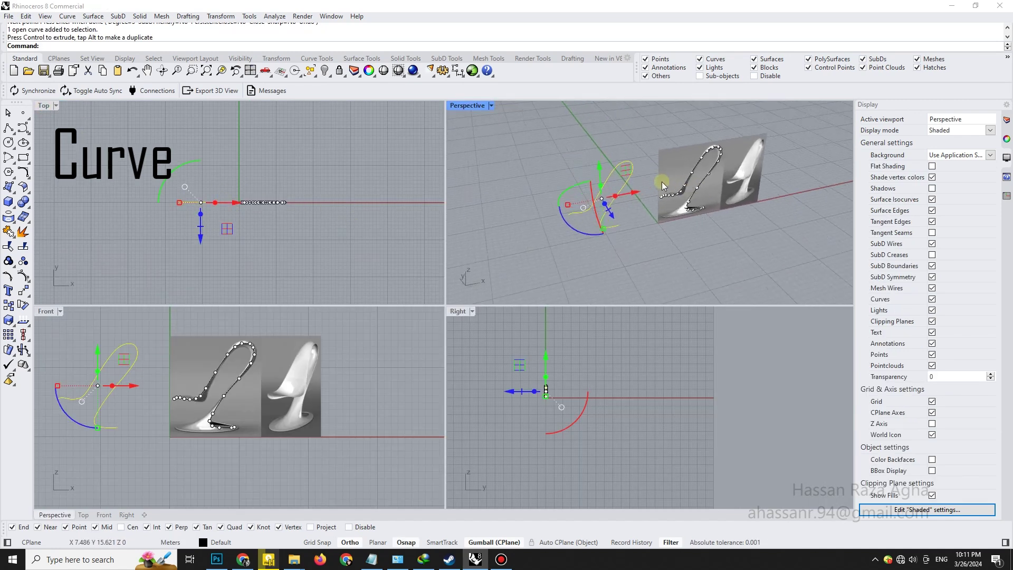
pyautogui.click(575, 215)
pyautogui.scroll(4, 591, 212)
pyautogui.keyDown('shift'); pyautogui.moveTo(524, 258); pyautogui.dragTo(599, 245, button='right'); pyautogui.keyUp('shift')
pyautogui.click(598, 228)
pyautogui.click(564, 240)
pyautogui.moveTo(586, 238); pyautogui.dragTo(599, 246)
# Offset further control points along the copied curve's seat section sideways to widen the seat outline
pyautogui.scroll(3, 612, 244)
pyautogui.keyDown('shift'); pyautogui.click(581, 264); pyautogui.keyUp('shift')
pyautogui.keyDown('shift'); pyautogui.click(620, 238); pyautogui.keyUp('shift')
pyautogui.moveTo(598, 246); pyautogui.dragTo(600, 185, button='right')
pyautogui.moveTo(600, 185)
pyautogui.mouseDown()
pyautogui.moveTo(566, 205)
pyautogui.moveTo(583, 179)
pyautogui.mouseUp()
pyautogui.click(605, 184)
pyautogui.moveTo(571, 245); pyautogui.dragTo(593, 269, button='right')
pyautogui.click(594, 269)
pyautogui.moveTo(574, 266); pyautogui.dragTo(579, 268)
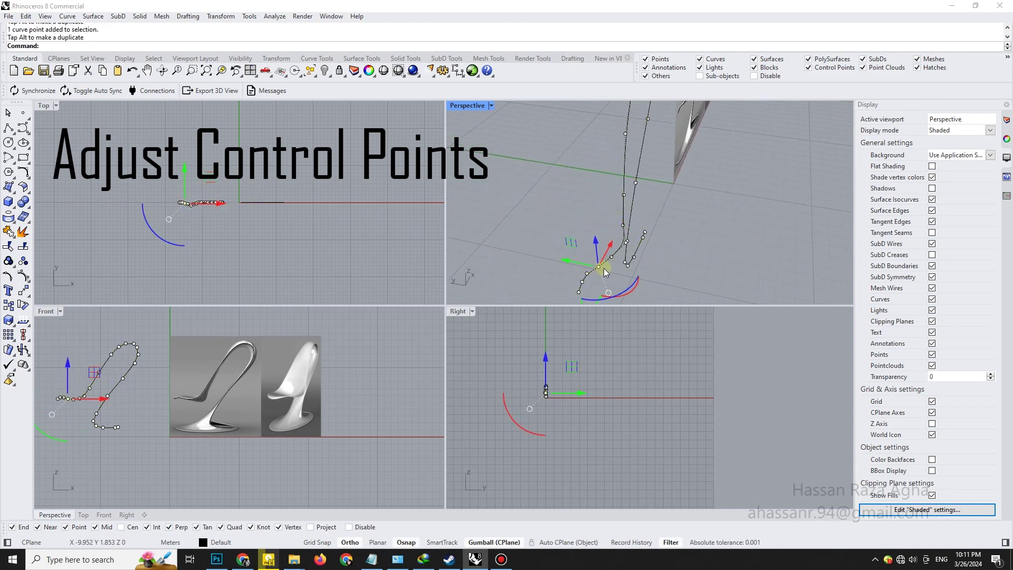
# Refine the sideways positions of the control points near the seat's front edge
pyautogui.moveTo(605, 269); pyautogui.dragTo(586, 250, button='right')
pyautogui.click(570, 255)
pyautogui.moveTo(552, 251); pyautogui.dragTo(576, 241)
pyautogui.click(601, 258)
pyautogui.click(575, 241)
pyautogui.moveTo(549, 247); pyautogui.dragTo(538, 246)
# Adjust the sideways position of the control points around the top bend of the backrest
pyautogui.scroll(-4, 580, 248)
pyautogui.moveTo(601, 263); pyautogui.dragTo(624, 164, button='right')
pyautogui.scroll(5, 623, 163)
pyautogui.click(630, 132)
pyautogui.moveTo(614, 132); pyautogui.dragTo(610, 131)
pyautogui.moveTo(610, 132); pyautogui.dragTo(609, 152, button='right')
pyautogui.moveTo(608, 154); pyautogui.dragTo(627, 176)
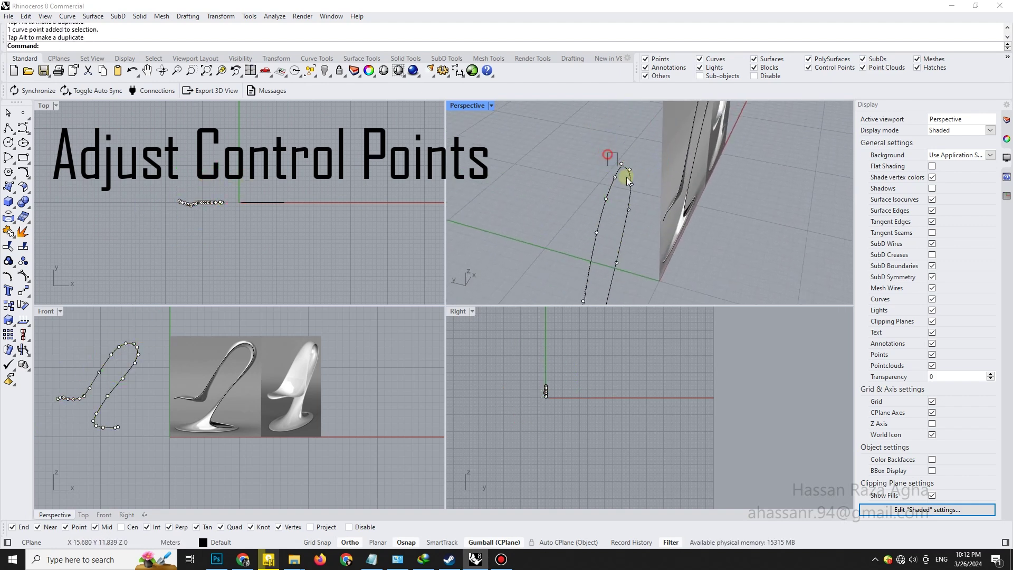
pyautogui.click(631, 185)
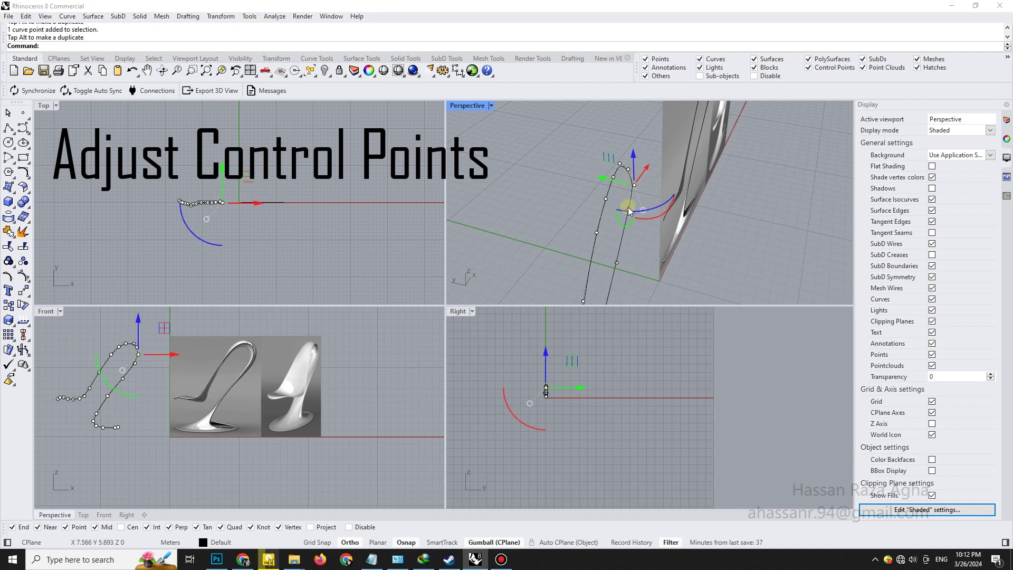
# Adjust the control points at the curve's lower bend and base section sideways to shape the foot
pyautogui.moveTo(614, 211); pyautogui.dragTo(606, 252, button='right')
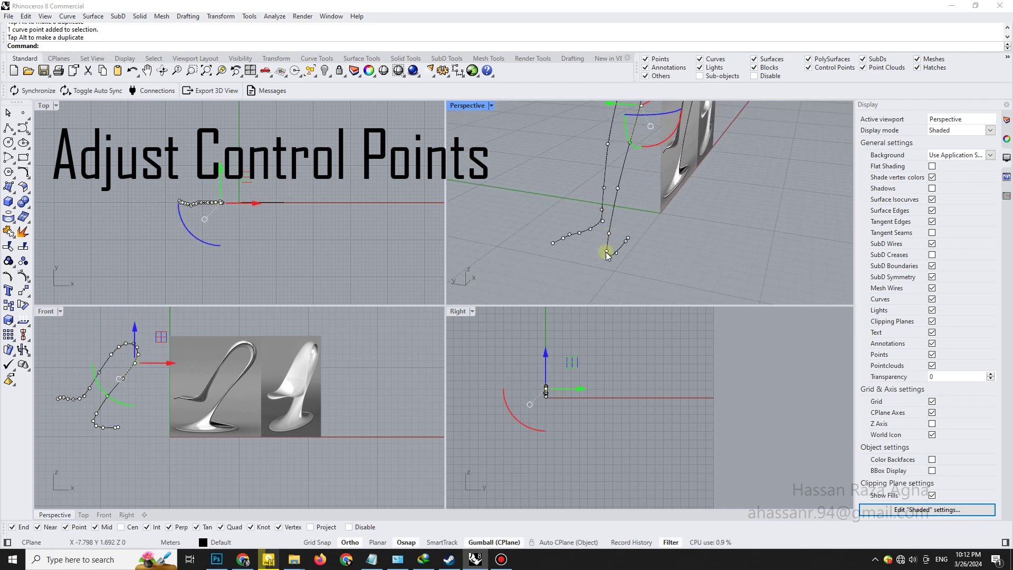
pyautogui.moveTo(595, 248); pyautogui.dragTo(600, 250)
pyautogui.moveTo(601, 251); pyautogui.dragTo(623, 256, button='right')
pyautogui.click(626, 259)
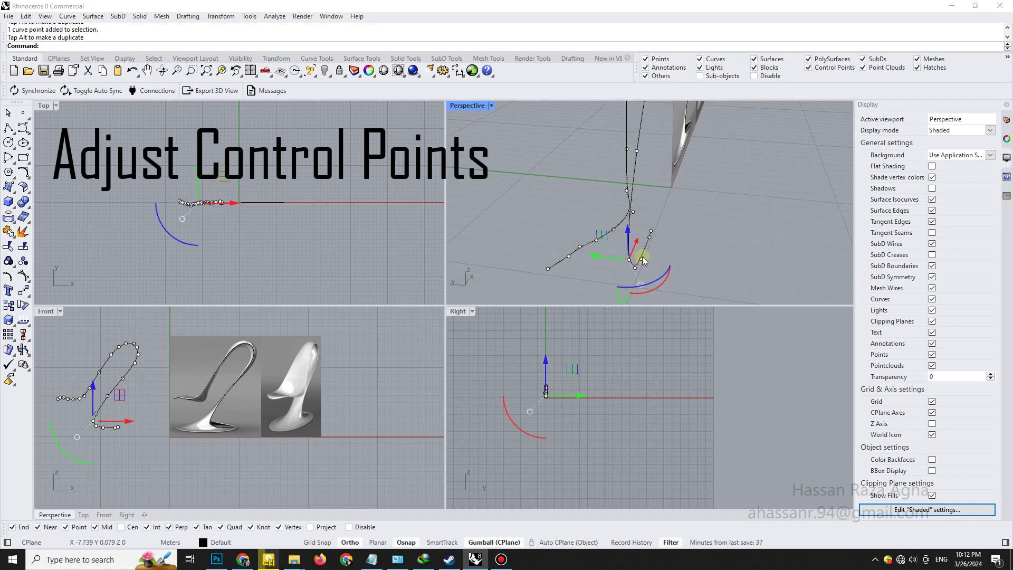
pyautogui.moveTo(649, 236); pyautogui.dragTo(649, 237)
pyautogui.moveTo(711, 252); pyautogui.dragTo(657, 261, button='right')
pyautogui.keyDown('shift'); pyautogui.click(613, 271); pyautogui.keyUp('shift')
pyautogui.moveTo(625, 242); pyautogui.dragTo(633, 243)
pyautogui.moveTo(651, 242); pyautogui.dragTo(678, 222, button='right')
# Show the curve's control points again and reposition those where the backrest bends into the seat
pyautogui.press('Escape')
pyautogui.press('Escape')
pyautogui.moveTo(648, 175); pyautogui.dragTo(629, 178, button='right')
pyautogui.click(626, 170)
pyautogui.press('F10')
pyautogui.moveTo(615, 131); pyautogui.dragTo(594, 152)
pyautogui.moveTo(601, 211); pyautogui.dragTo(586, 164, button='right')
pyautogui.moveTo(617, 226); pyautogui.dragTo(631, 258)
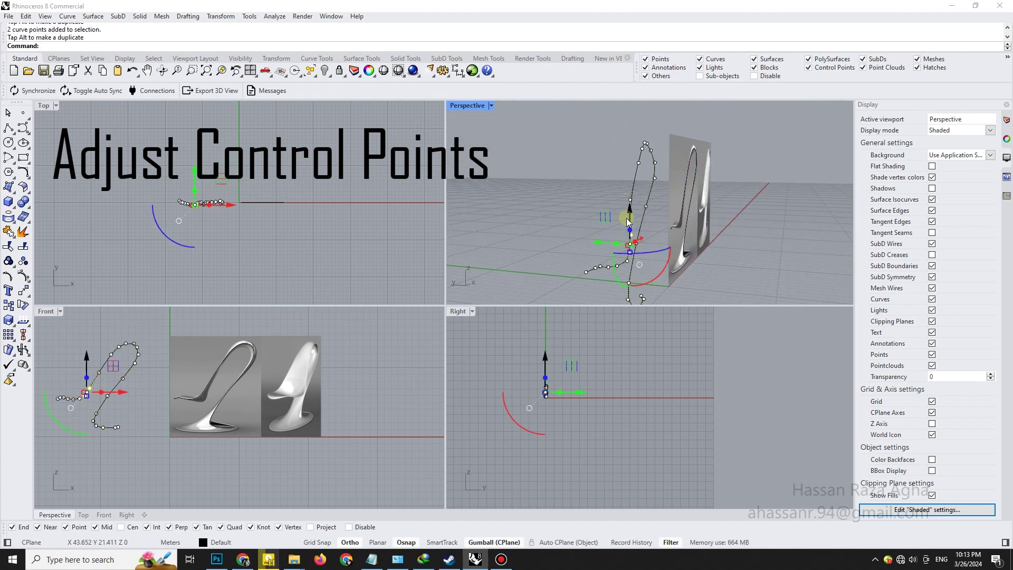
pyautogui.moveTo(627, 222); pyautogui.dragTo(607, 182, button='right')
pyautogui.moveTo(606, 181); pyautogui.dragTo(632, 277)
pyautogui.moveTo(601, 228); pyautogui.dragTo(599, 229)
# Fine-tune the sideways positions of the seat's middle and front control points and hide the points
pyautogui.moveTo(605, 227); pyautogui.dragTo(637, 296, button='right')
pyautogui.click(632, 210)
pyautogui.moveTo(605, 204); pyautogui.dragTo(604, 204)
pyautogui.moveTo(606, 208)
pyautogui.mouseDown(button='right')
pyautogui.moveTo(653, 272)
pyautogui.moveTo(601, 223)
pyautogui.mouseUp(button='right')
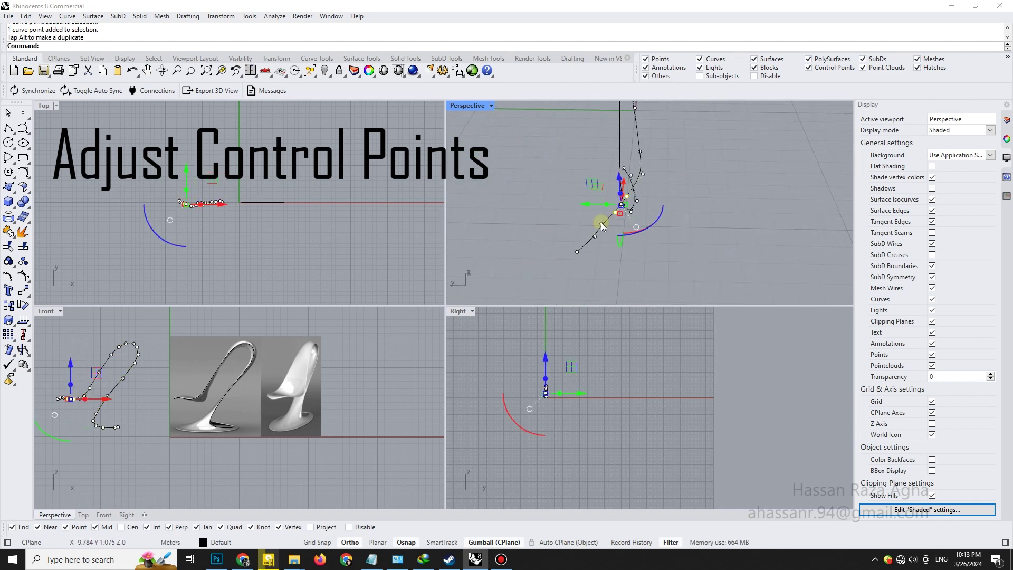
pyautogui.moveTo(587, 226); pyautogui.dragTo(586, 226)
pyautogui.moveTo(586, 225); pyautogui.dragTo(681, 203, button='right')
pyautogui.click(635, 213)
pyautogui.keyDown('shift'); pyautogui.moveTo(682, 202); pyautogui.dragTo(673, 229, button='right'); pyautogui.keyUp('shift')
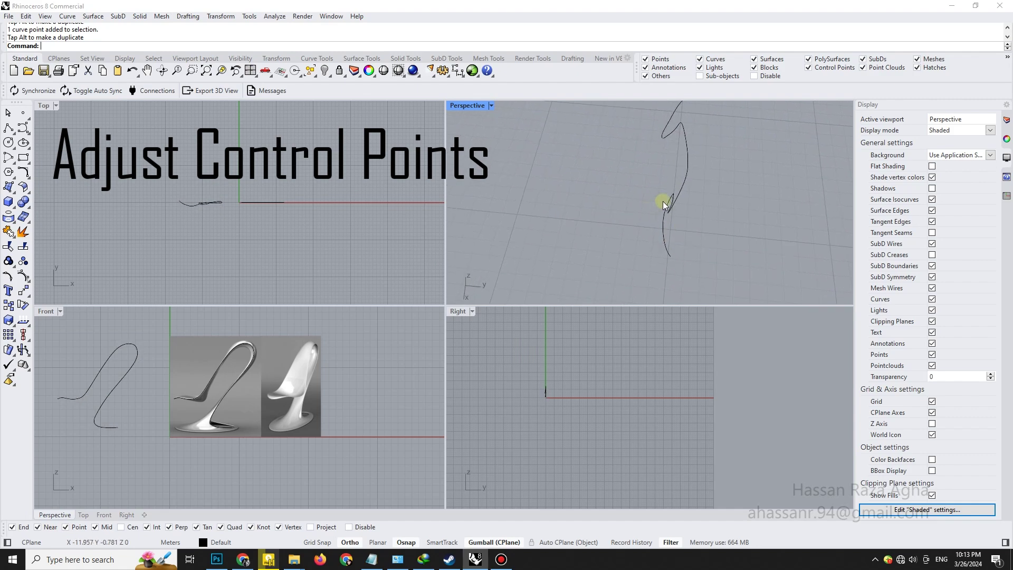
# Reshape the curve's base end by moving its last control points sideways into a rounded foot
pyautogui.click(665, 244)
pyautogui.click(670, 255)
pyautogui.click(671, 256)
pyautogui.scroll(8, 214, 207)
pyautogui.scroll(-6, 390, 209)
pyautogui.moveTo(615, 211); pyautogui.dragTo(659, 204, button='right')
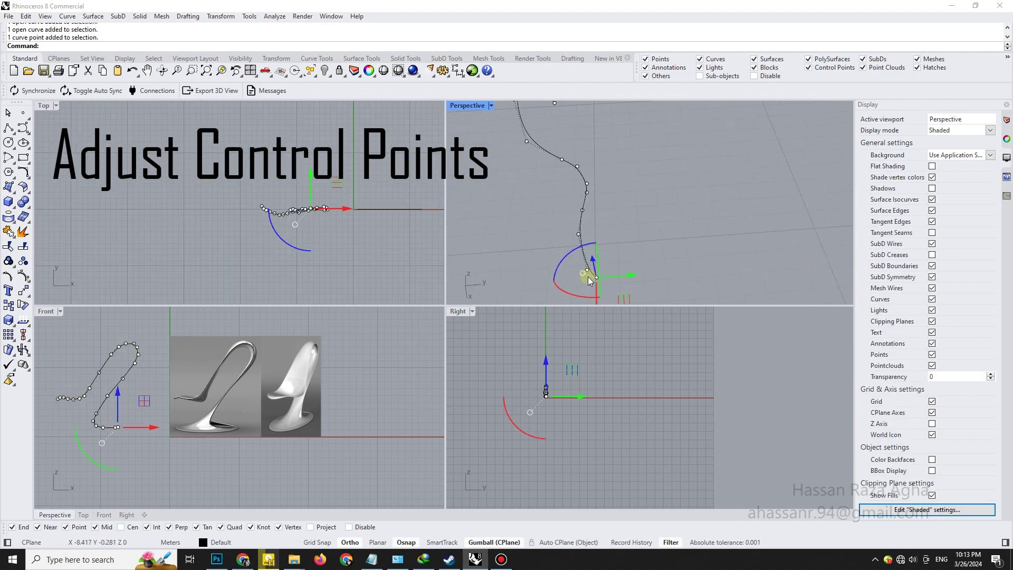
pyautogui.click(578, 236)
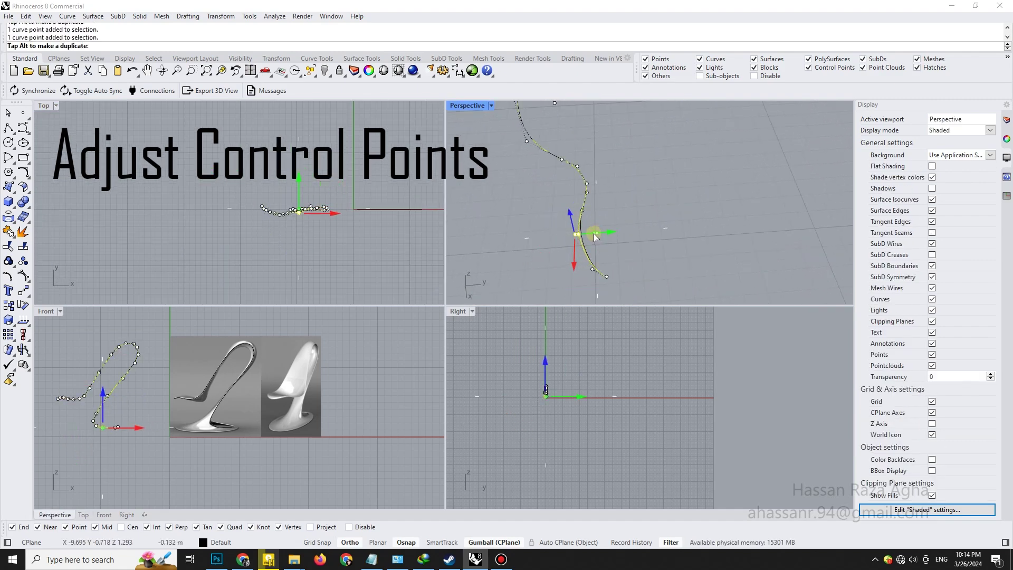
pyautogui.moveTo(589, 224); pyautogui.dragTo(604, 209)
pyautogui.moveTo(602, 277); pyautogui.dragTo(603, 264)
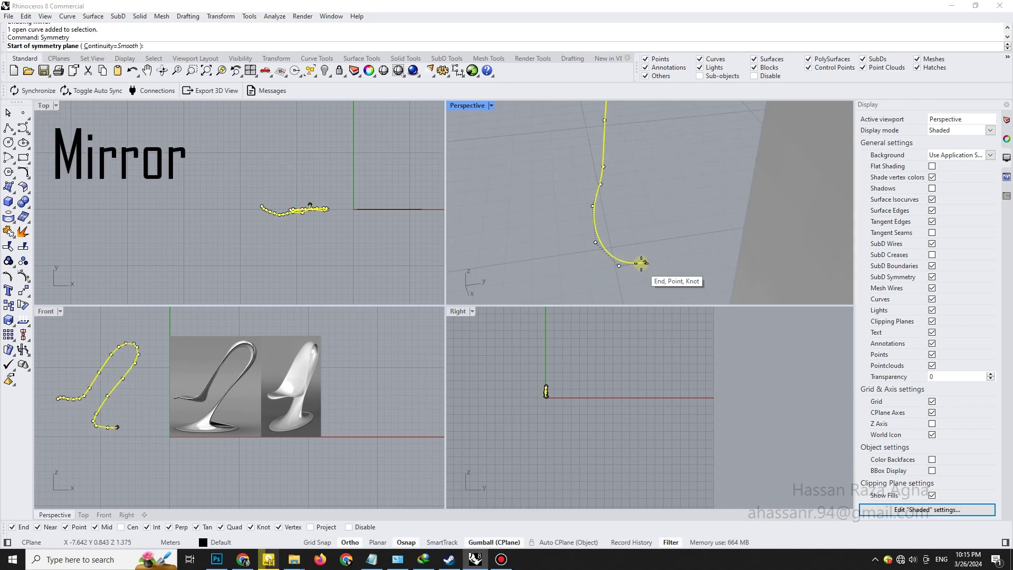
# Mirror the profile curve with Symmetry and Smooth continuity, placing the symmetry plane through its base endpoint along the chair's length
pyautogui.click(642, 263)
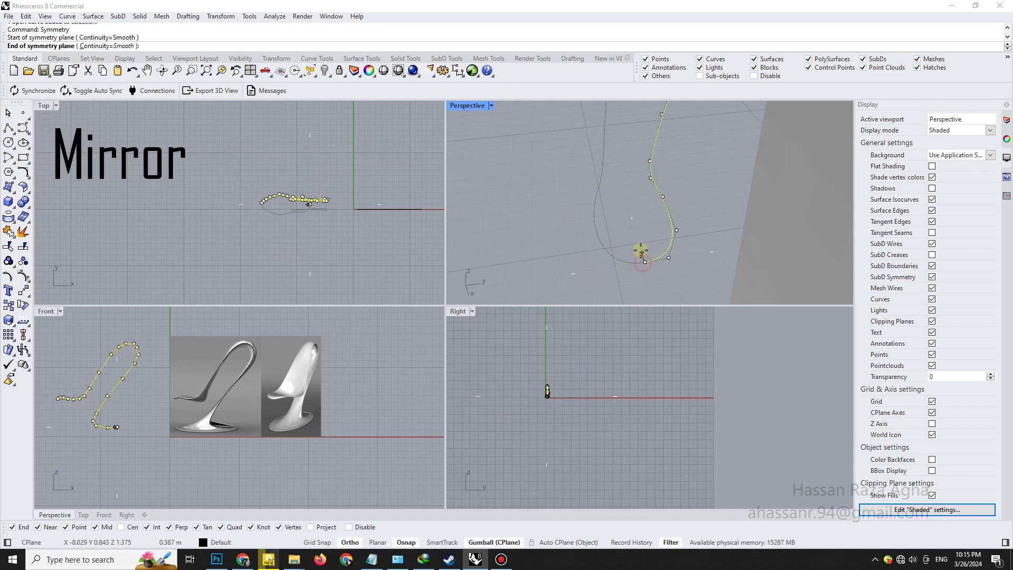
pyautogui.click(644, 245)
pyautogui.click(644, 244)
pyautogui.scroll(-8, 644, 243)
pyautogui.moveTo(644, 240); pyautogui.dragTo(620, 222, button='right')
pyautogui.scroll(6, 639, 197)
pyautogui.click(657, 211)
pyautogui.click(726, 160)
pyautogui.scroll(-4, 613, 194)
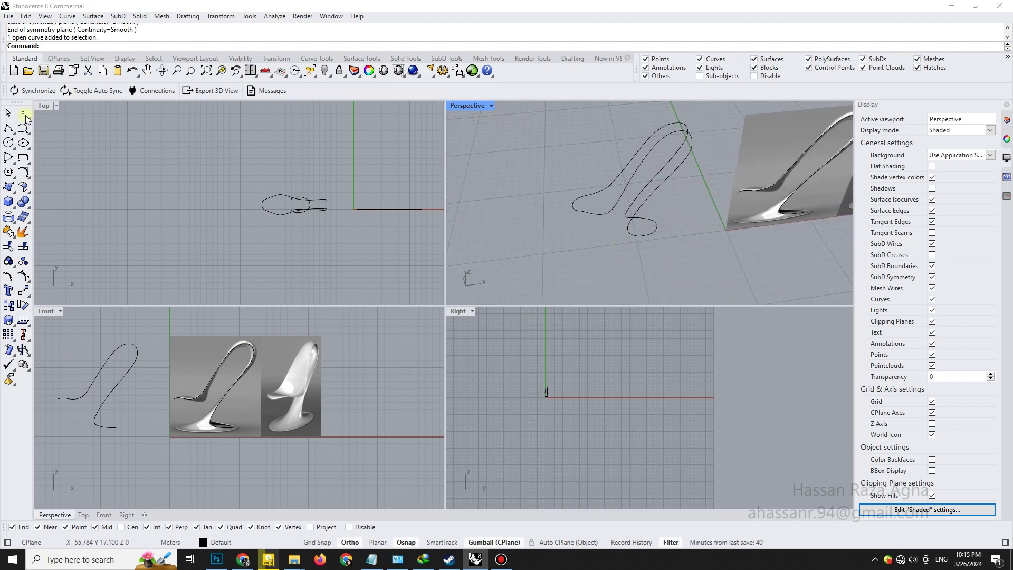
# Draw a horizontal ellipse around the chair's foot, starting from the point where the mirrored curves meet
pyautogui.click(23, 142)
pyautogui.click(657, 224)
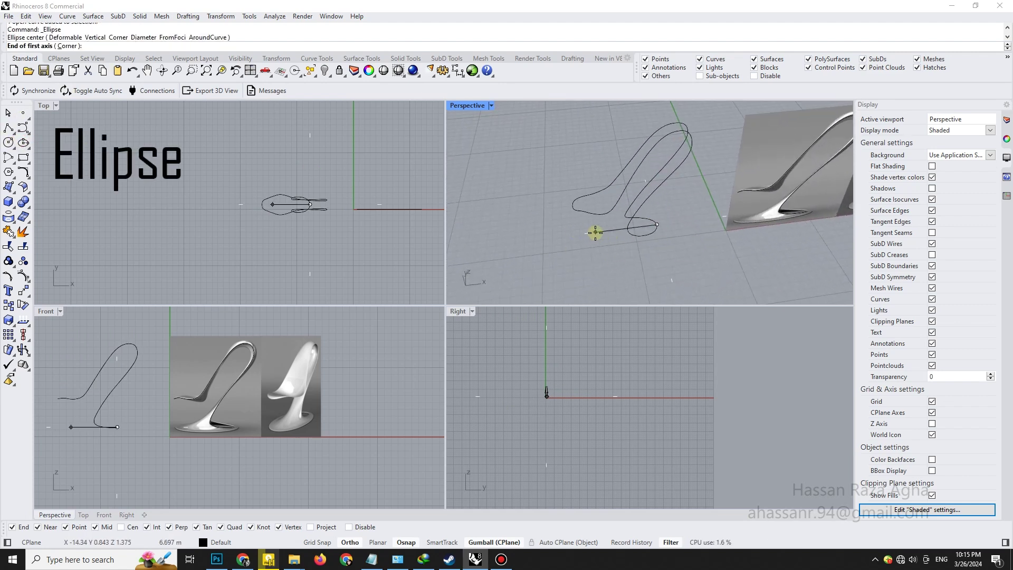
pyautogui.moveTo(610, 253); pyautogui.dragTo(692, 218, button='right')
pyautogui.click(648, 257)
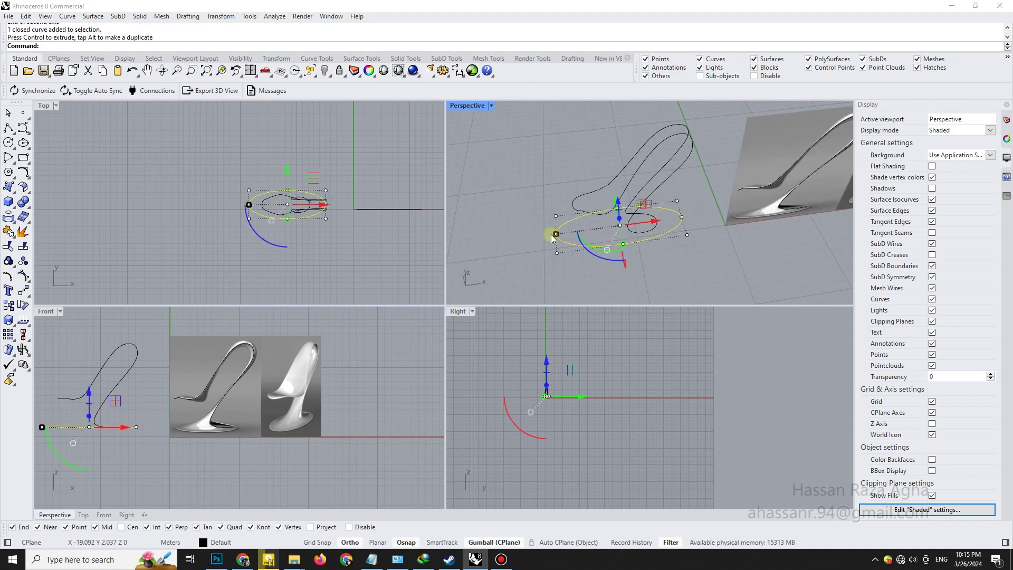
# Shorten the ellipse along the chair's length, shift it under the foot, and lower it slightly below the profile curves
pyautogui.moveTo(569, 230); pyautogui.dragTo(572, 230)
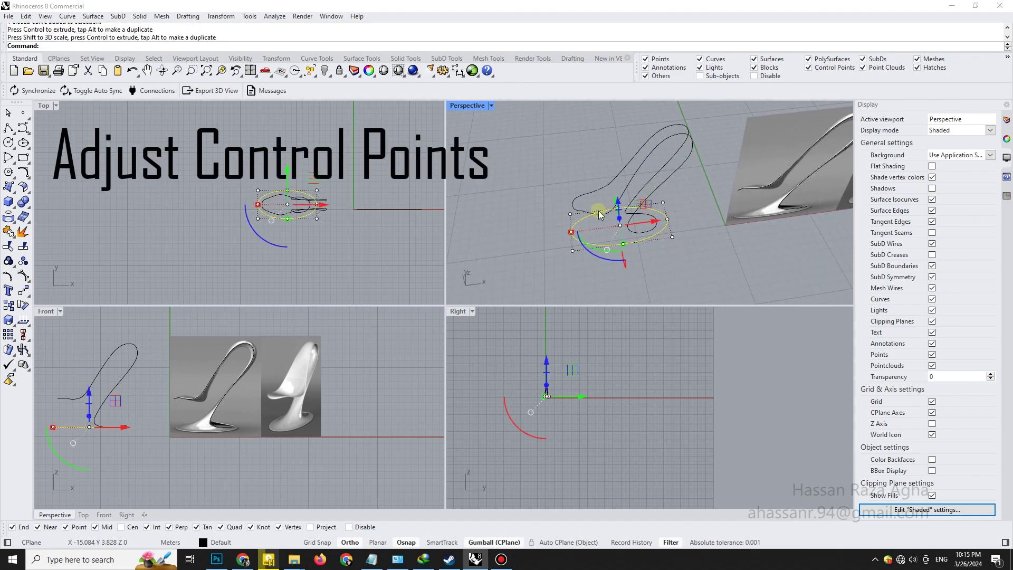
pyautogui.moveTo(600, 214); pyautogui.dragTo(768, 204, button='right')
pyautogui.scroll(2, 665, 237)
pyautogui.moveTo(652, 254); pyautogui.dragTo(658, 253)
pyautogui.moveTo(660, 253); pyautogui.dragTo(693, 217, button='right')
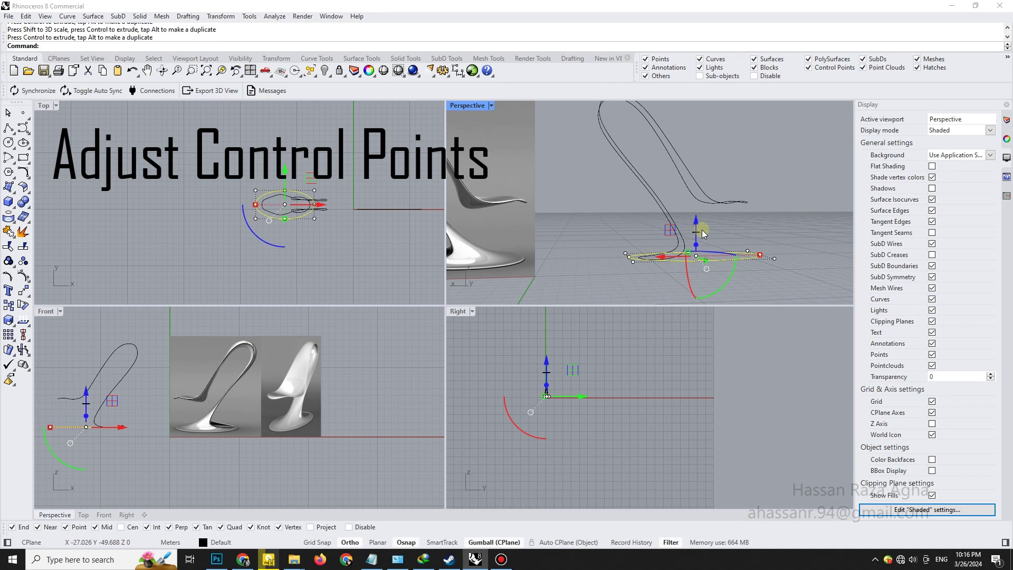
pyautogui.moveTo(697, 226); pyautogui.dragTo(697, 230)
# Display the control points of both profile curves and lower the two coincident points at their base end
pyautogui.click(673, 217)
pyautogui.scroll(3, 636, 264)
pyautogui.moveTo(636, 290); pyautogui.dragTo(634, 264, button='right')
pyautogui.scroll(2, 628, 285)
pyautogui.click(628, 285)
pyautogui.keyDown('shift'); pyautogui.click(642, 285); pyautogui.keyUp('shift')
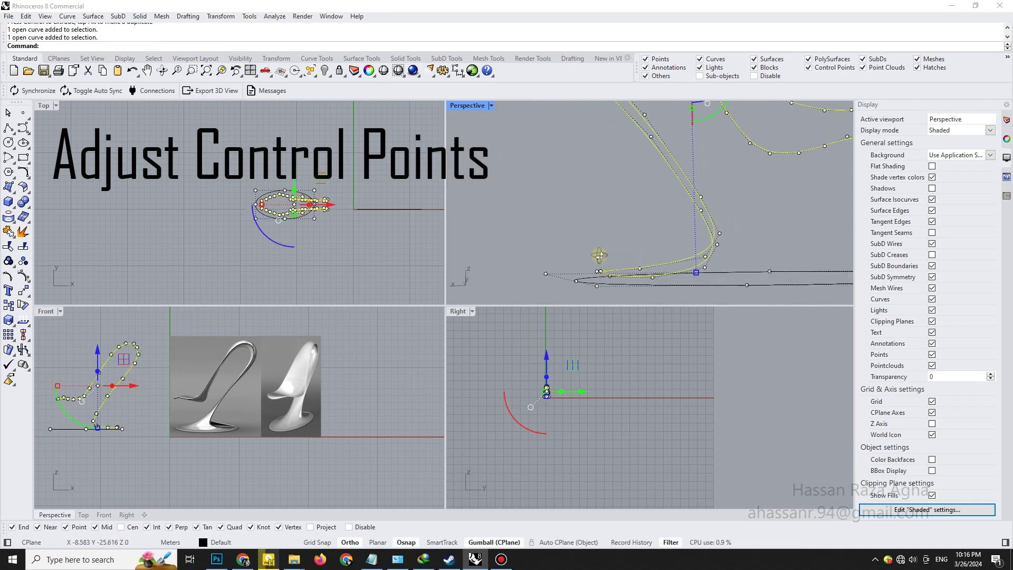
pyautogui.scroll(4, 613, 273)
pyautogui.press('F10')
pyautogui.hotkey('ctrl', 'z')
pyautogui.moveTo(647, 288); pyautogui.dragTo(604, 258)
pyautogui.moveTo(633, 259); pyautogui.dragTo(645, 215, button='right')
pyautogui.moveTo(617, 162); pyautogui.dragTo(617, 167)
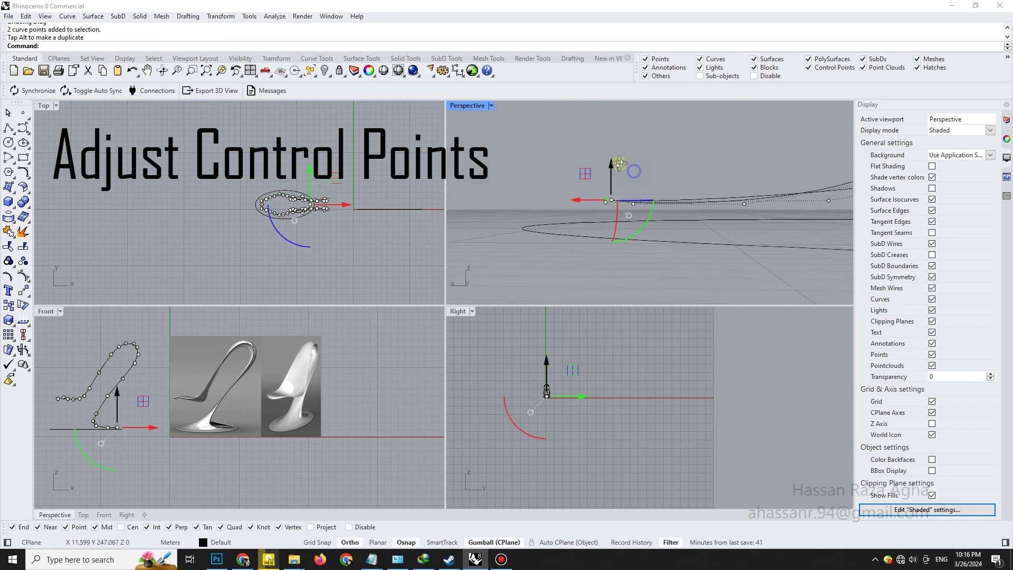
# Lower the group of four control points at the base end of the profile curves toward the ellipse
pyautogui.moveTo(635, 169); pyautogui.dragTo(613, 175, button='right')
pyautogui.moveTo(611, 172); pyautogui.dragTo(611, 179)
pyautogui.moveTo(611, 179); pyautogui.dragTo(616, 180, button='right')
pyautogui.moveTo(595, 150); pyautogui.dragTo(651, 226)
pyautogui.moveTo(626, 180); pyautogui.dragTo(626, 186)
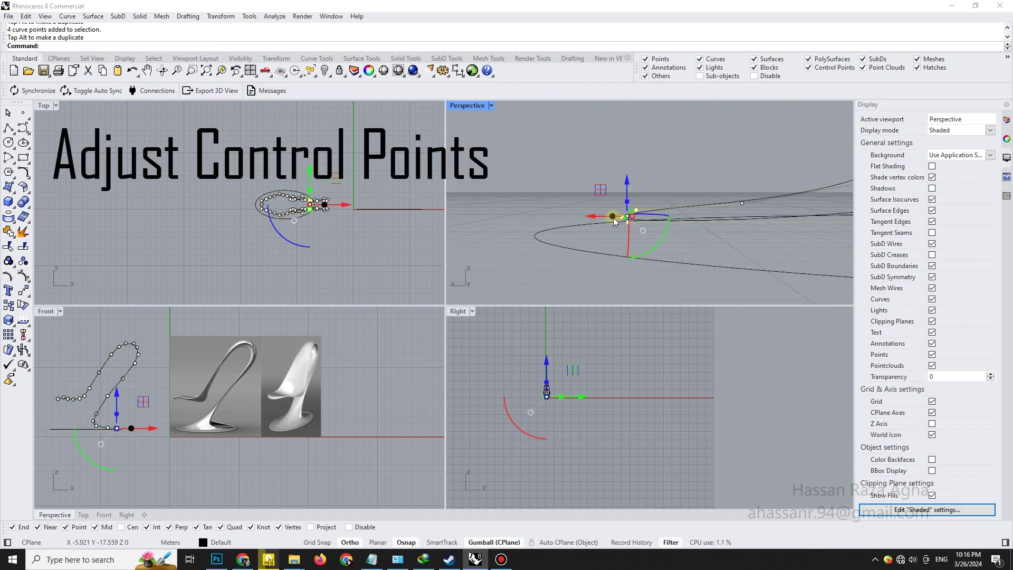
pyautogui.scroll(3, 636, 222)
pyautogui.click(641, 220)
pyautogui.press('Escape')
pyautogui.press('Escape')
# Shift the base ellipse slightly along the chair's length
pyautogui.scroll(-5, 654, 204)
pyautogui.moveTo(654, 204); pyautogui.dragTo(674, 260, button='right')
pyautogui.click(622, 242)
pyautogui.keyDown('shift'); pyautogui.click(633, 239); pyautogui.keyUp('shift')
pyautogui.press('Escape')
pyautogui.click(657, 274)
pyautogui.moveTo(633, 258); pyautogui.dragTo(629, 258)
pyautogui.moveTo(629, 258); pyautogui.dragTo(797, 260, button='right')
# Show the control points of both profile curves and scale the selected rear-support points to adjust the gap between the curves
pyautogui.moveTo(686, 230); pyautogui.dragTo(643, 156, button='right')
pyautogui.press('Escape')
pyautogui.click(632, 236)
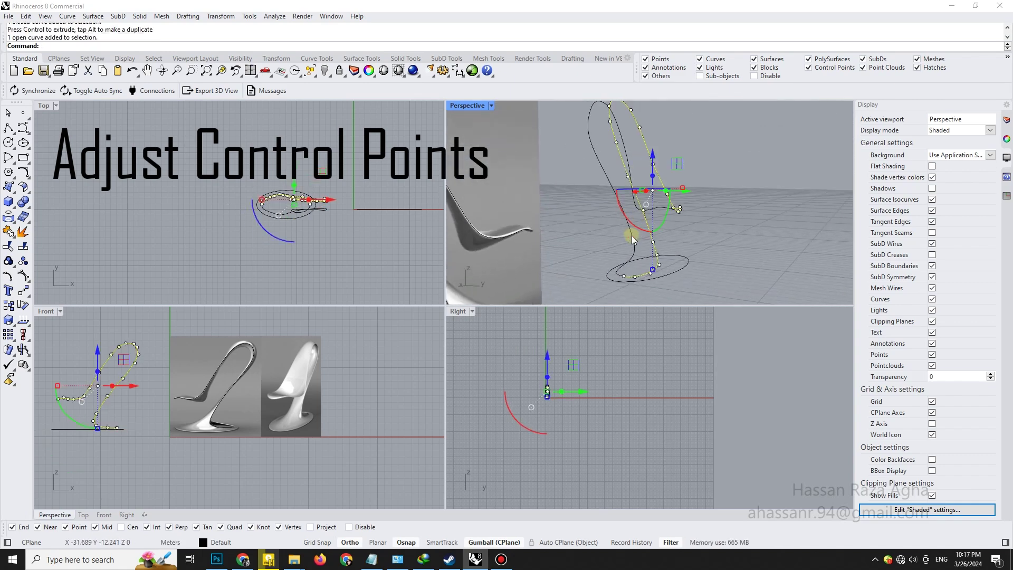
pyautogui.keyDown('shift'); pyautogui.click(632, 235); pyautogui.keyUp('shift')
pyautogui.press('F10')
pyautogui.moveTo(563, 170); pyautogui.dragTo(629, 202)
pyautogui.moveTo(629, 202); pyautogui.dragTo(642, 219, button='right')
pyautogui.scroll(3, 643, 221)
pyautogui.moveTo(611, 221); pyautogui.dragTo(630, 224)
pyautogui.moveTo(630, 224); pyautogui.dragTo(657, 219, button='right')
pyautogui.moveTo(635, 222); pyautogui.dragTo(639, 223)
pyautogui.moveTo(640, 222); pyautogui.dragTo(637, 192, button='right')
# Scale the next pair of opposite control points across the chair's width and hide the control points
pyautogui.moveTo(623, 251); pyautogui.dragTo(645, 269)
pyautogui.scroll(-4, 656, 272)
pyautogui.moveTo(656, 272); pyautogui.dragTo(596, 285, button='right')
pyautogui.scroll(-3, 688, 270)
pyautogui.press('Escape')
pyautogui.press('Escape')
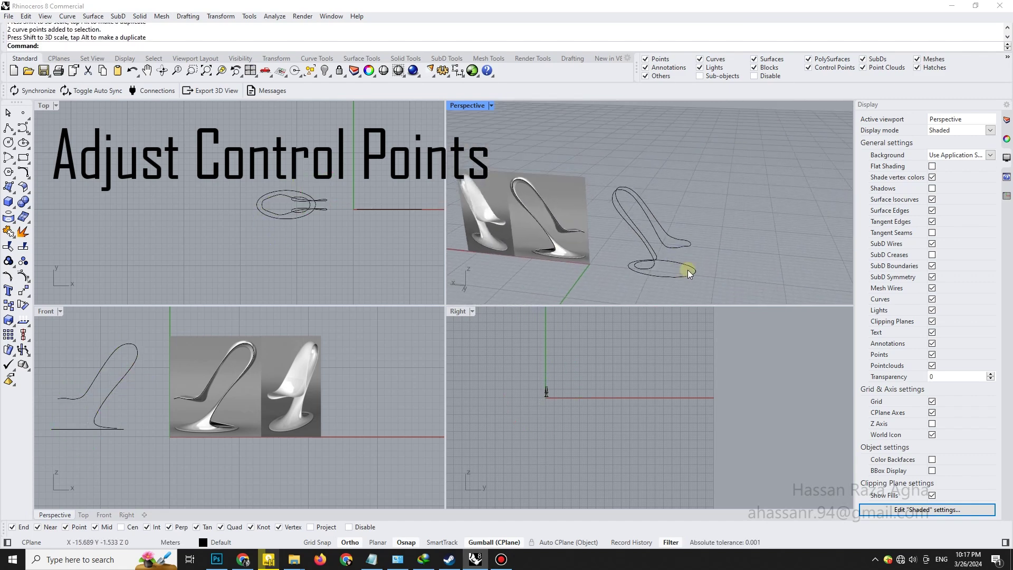
# Copy all three chair curves to the clipboard and undo the curve join
pyautogui.scroll(2, 669, 269)
pyautogui.click(655, 264)
pyautogui.moveTo(654, 264)
pyautogui.mouseDown(button='right')
pyautogui.moveTo(660, 251)
pyautogui.moveTo(662, 264)
pyautogui.mouseUp(button='right')
pyautogui.press('Escape')
pyautogui.hotkey('ctrl', 'a')
pyautogui.hotkey('ctrl', 'c')
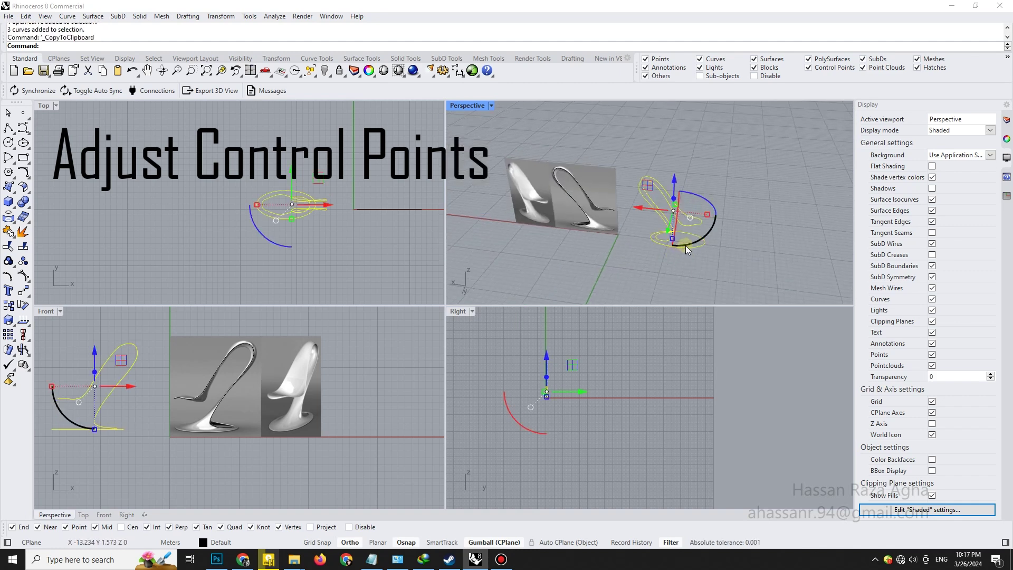
pyautogui.hotkey('ctrl', 'z')
pyautogui.scroll(5, 715, 217)
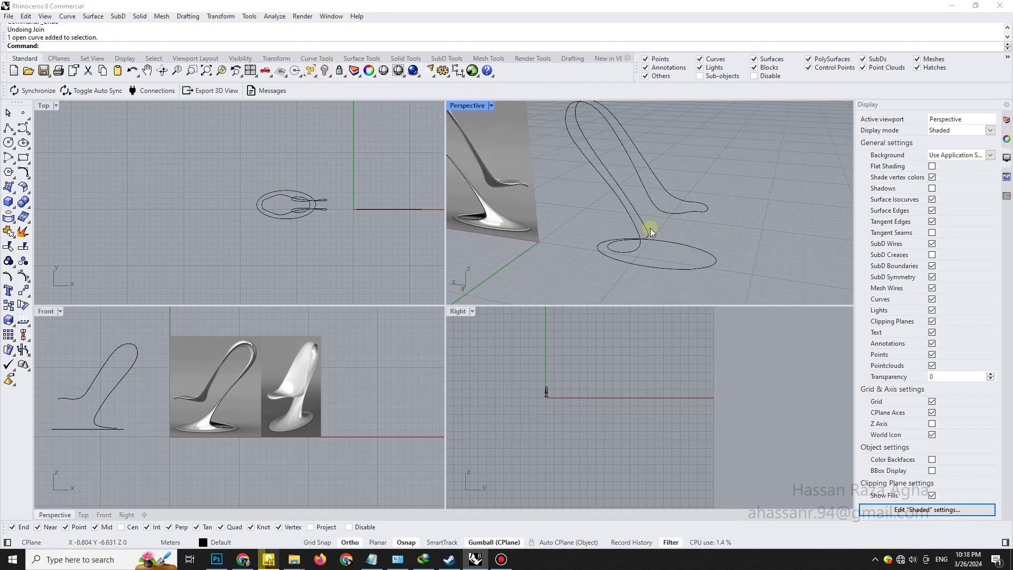
# Create one tween curve midway between the two mirrored profile curves
pyautogui.moveTo(644, 237); pyautogui.dragTo(680, 250, button='right')
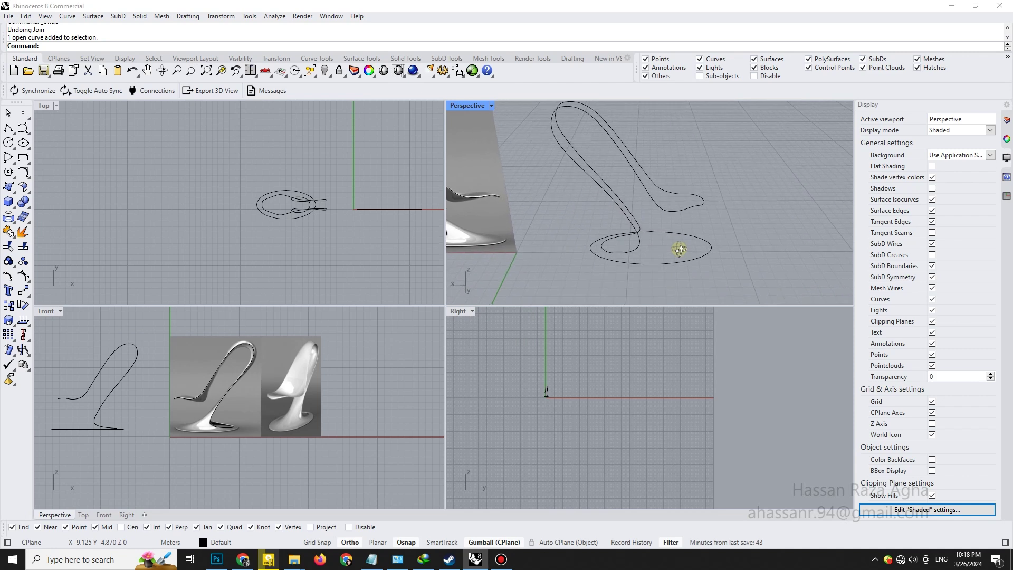
pyautogui.moveTo(699, 202); pyautogui.dragTo(669, 184, button='right')
pyautogui.scroll(4, 669, 184)
pyautogui.click(662, 218)
pyautogui.keyDown('shift'); pyautogui.click(683, 181); pyautogui.keyUp('shift')
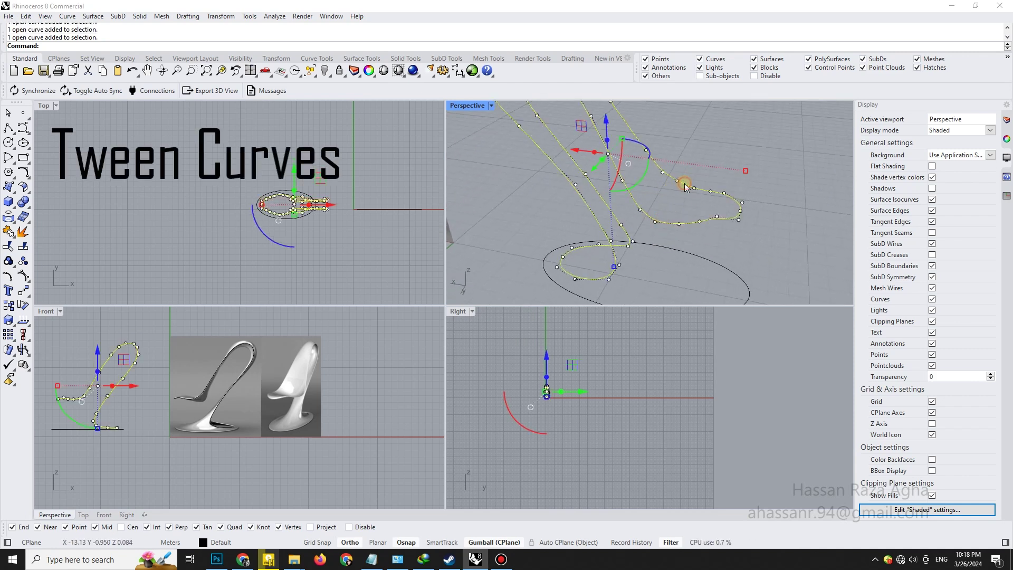
pyautogui.write('TweenCurves')
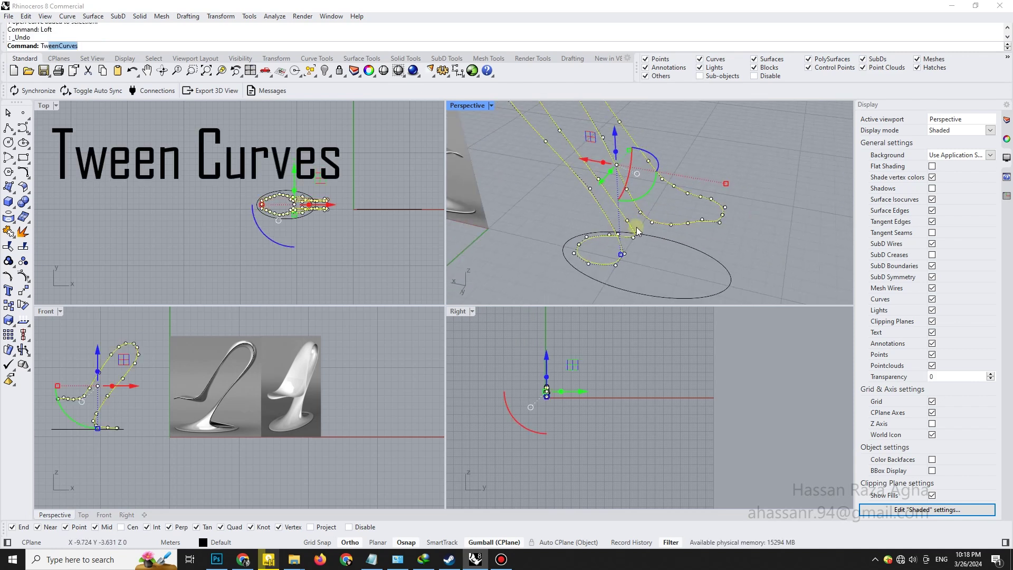
pyautogui.press('Return')
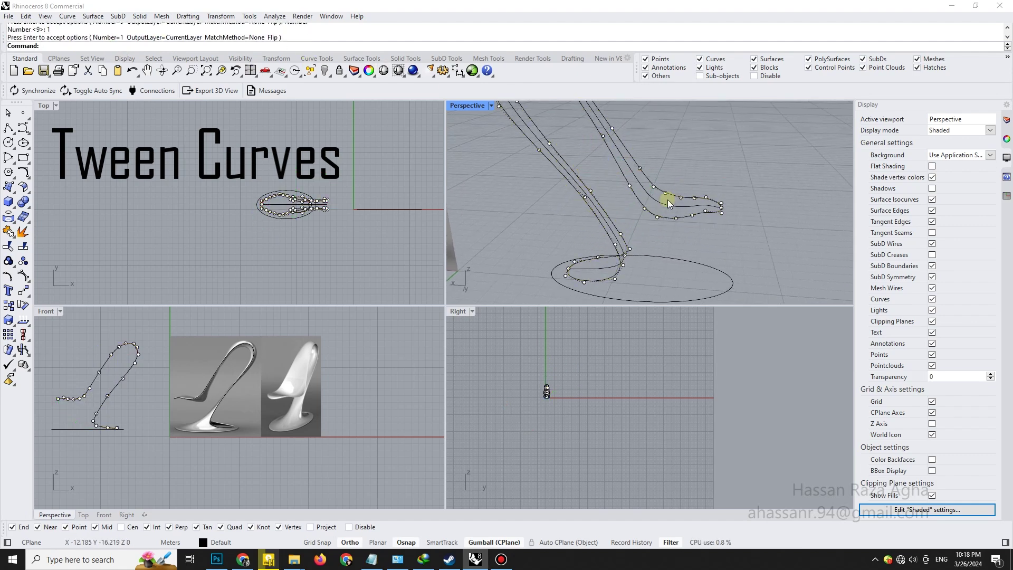
# Reshape the middle curve along the seat by moving its control points to give the seat a concave dip
pyautogui.click(660, 205)
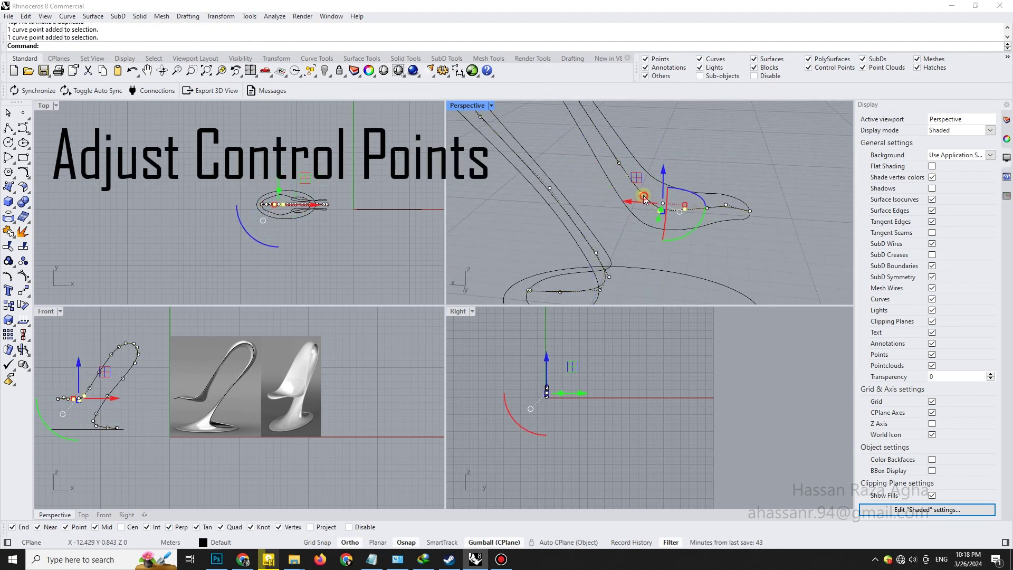
pyautogui.moveTo(645, 200); pyautogui.dragTo(618, 173)
pyautogui.moveTo(642, 204); pyautogui.dragTo(635, 205)
pyautogui.moveTo(648, 199); pyautogui.dragTo(671, 182, button='right')
pyautogui.scroll(5, 670, 181)
pyautogui.moveTo(728, 242); pyautogui.dragTo(729, 244)
pyautogui.moveTo(728, 244); pyautogui.dragTo(575, 185, button='right')
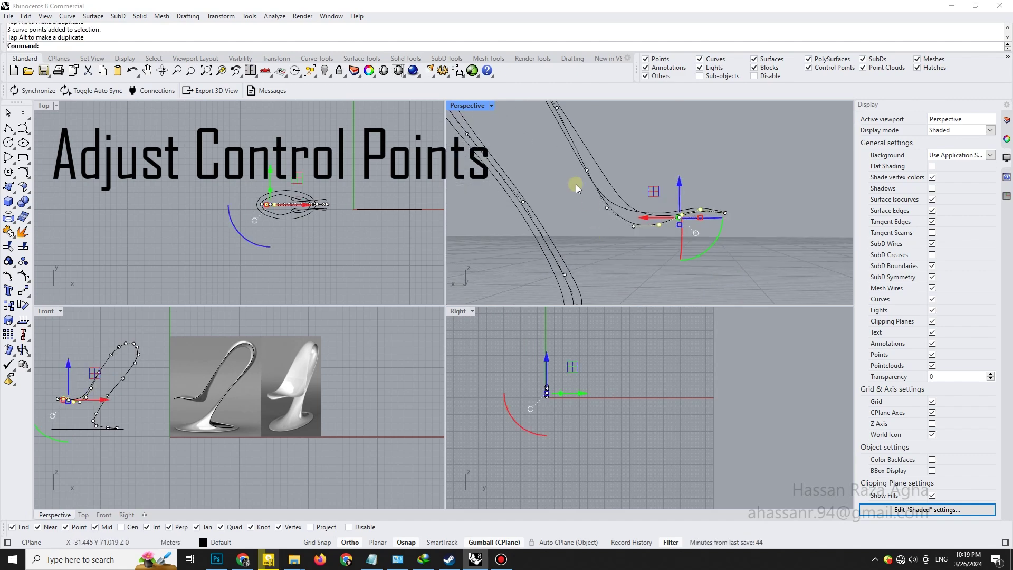
pyautogui.moveTo(636, 203); pyautogui.dragTo(634, 200)
pyautogui.moveTo(633, 201); pyautogui.dragTo(610, 227, button='right')
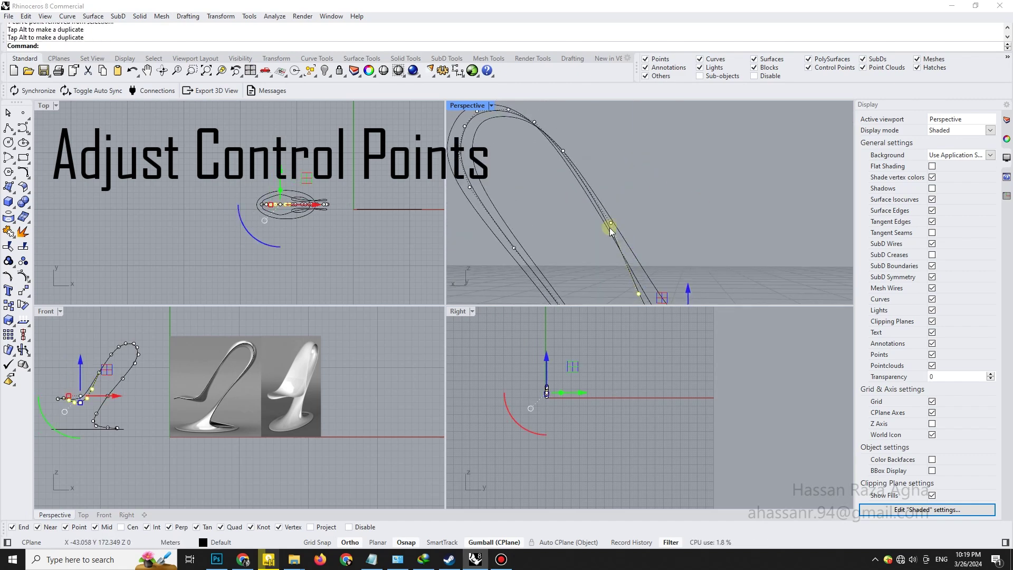
# Adjust the middle curve's control points up the front of the backrest to offset it slightly from the side curves
pyautogui.moveTo(584, 226); pyautogui.dragTo(586, 225)
pyautogui.moveTo(587, 224); pyautogui.dragTo(605, 245, button='right')
pyautogui.click(615, 206)
pyautogui.moveTo(585, 174); pyautogui.dragTo(584, 168)
pyautogui.moveTo(585, 168); pyautogui.dragTo(563, 195, button='right')
pyautogui.click(599, 175)
pyautogui.moveTo(558, 175); pyautogui.dragTo(558, 170)
pyautogui.moveTo(559, 171); pyautogui.dragTo(607, 177, button='right')
pyautogui.click(628, 176)
pyautogui.moveTo(629, 170); pyautogui.dragTo(629, 167)
# Fine-tune the middle curve's control points around the rear of the top bend
pyautogui.moveTo(614, 190); pyautogui.dragTo(618, 193, button='right')
pyautogui.click(619, 194)
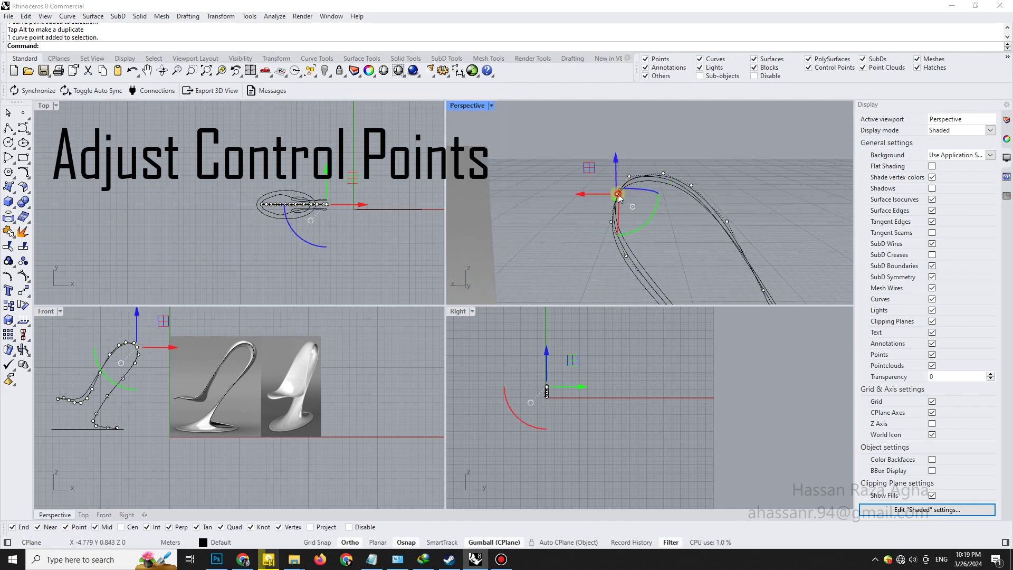
pyautogui.moveTo(618, 197); pyautogui.dragTo(616, 200)
pyautogui.moveTo(623, 196); pyautogui.dragTo(672, 204, button='right')
pyautogui.click(613, 151)
pyautogui.keyDown('shift'); pyautogui.moveTo(607, 131); pyautogui.dragTo(649, 177, button='right'); pyautogui.keyUp('shift')
pyautogui.click(647, 165)
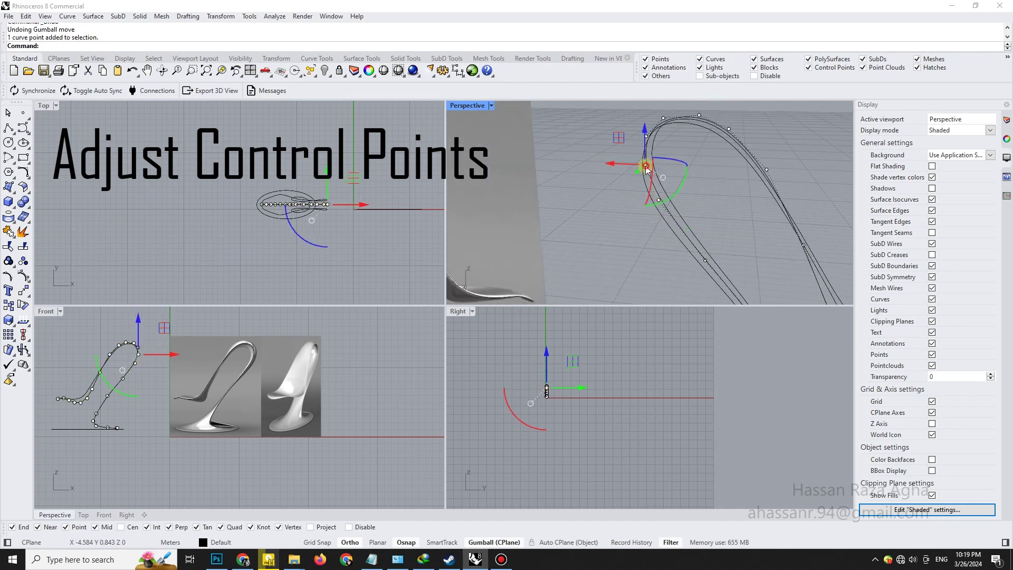
pyautogui.moveTo(615, 164); pyautogui.dragTo(617, 164)
# Shift the middle curve's control points down the rear support to offset it from the two side curves
pyautogui.keyDown('shift'); pyautogui.moveTo(695, 264); pyautogui.dragTo(667, 219, button='right'); pyautogui.keyUp('shift')
pyautogui.click(658, 212)
pyautogui.click(667, 220)
pyautogui.keyDown('shift'); pyautogui.moveTo(703, 280); pyautogui.dragTo(656, 229, button='right'); pyautogui.keyUp('shift')
pyautogui.click(637, 220)
pyautogui.moveTo(621, 219); pyautogui.dragTo(627, 219)
pyautogui.keyDown('shift'); pyautogui.moveTo(631, 262); pyautogui.dragTo(610, 238, button='right'); pyautogui.keyUp('shift')
# Move the middle curve's lower end points so the curve ends on the base ellipse's edge beneath the seat
pyautogui.click(545, 216)
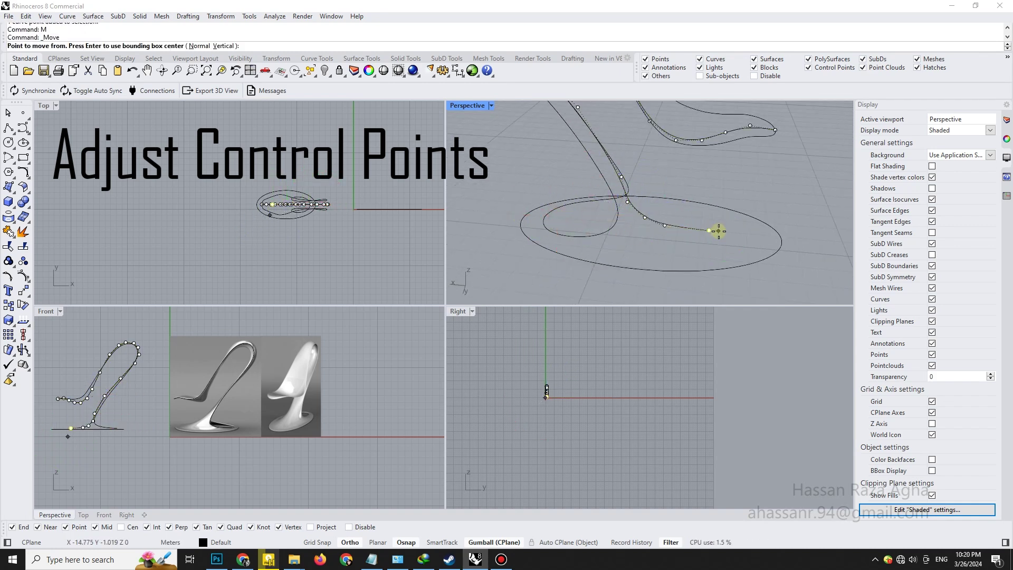
pyautogui.click(776, 238)
pyautogui.moveTo(776, 238); pyautogui.dragTo(709, 251, button='right')
pyautogui.click(609, 248)
pyautogui.moveTo(609, 248); pyautogui.dragTo(667, 189, button='right')
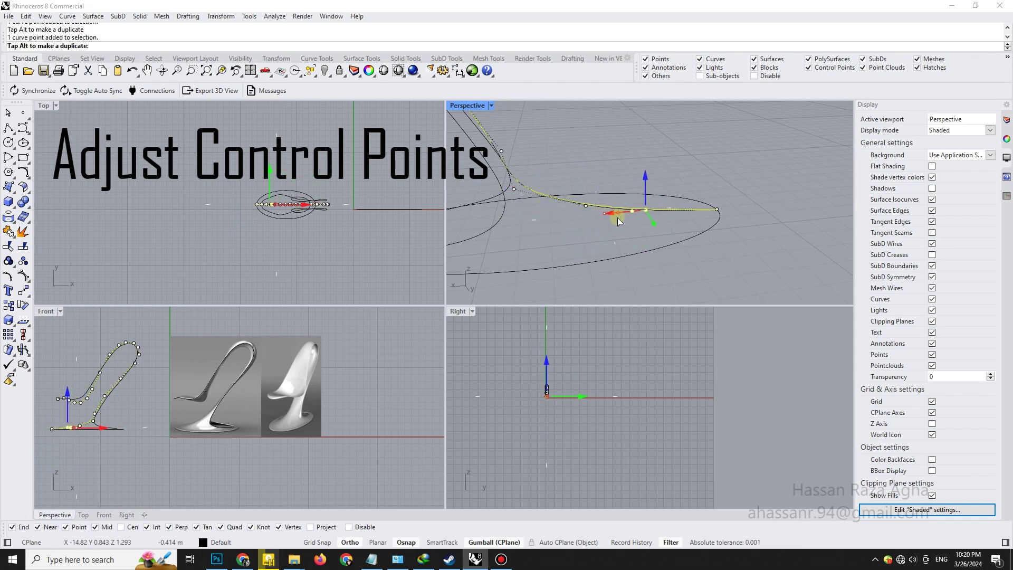
# Shift the middle curve's lower control points to soften the bend where the support meets the foot
pyautogui.moveTo(506, 190); pyautogui.dragTo(510, 191)
pyautogui.moveTo(511, 190); pyautogui.dragTo(607, 248, button='right')
pyautogui.moveTo(607, 248); pyautogui.dragTo(615, 249)
pyautogui.moveTo(633, 253); pyautogui.dragTo(703, 267, button='right')
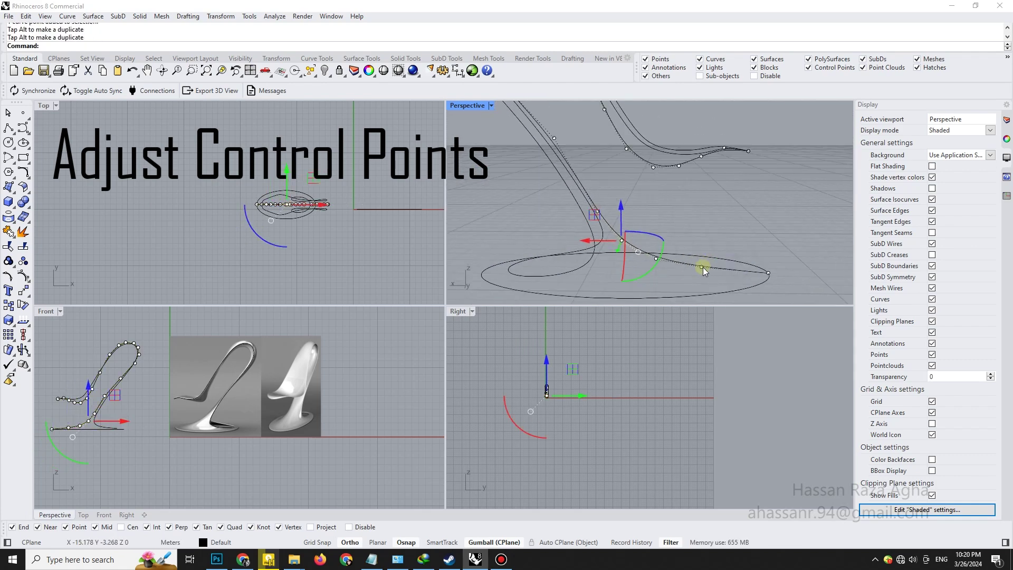
pyautogui.click(598, 213)
pyautogui.moveTo(619, 224); pyautogui.dragTo(599, 187)
# Adjust the heights of the middle curve's foot control points for a smooth flare, and hide the control points
pyautogui.scroll(-6, 628, 211)
pyautogui.moveTo(628, 227); pyautogui.dragTo(656, 209, button='right')
pyautogui.scroll(4, 656, 211)
pyautogui.moveTo(630, 187); pyautogui.dragTo(630, 182)
pyautogui.click(649, 234)
pyautogui.moveTo(649, 217); pyautogui.dragTo(650, 218)
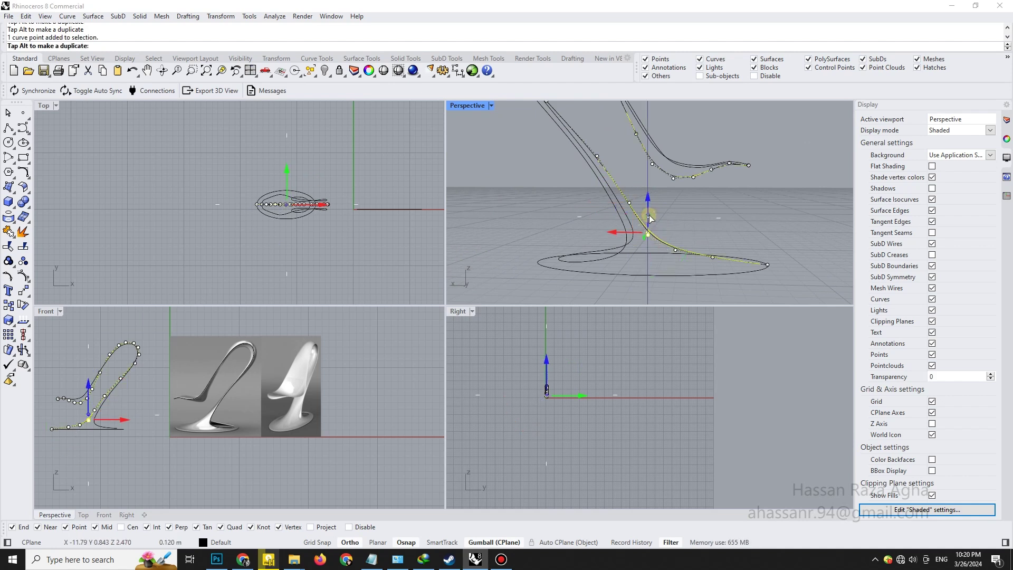
pyautogui.click(713, 259)
pyautogui.moveTo(733, 257)
pyautogui.mouseDown(button='right')
pyautogui.moveTo(764, 247)
pyautogui.moveTo(731, 246)
pyautogui.mouseUp(button='right')
pyautogui.moveTo(706, 226); pyautogui.dragTo(708, 231)
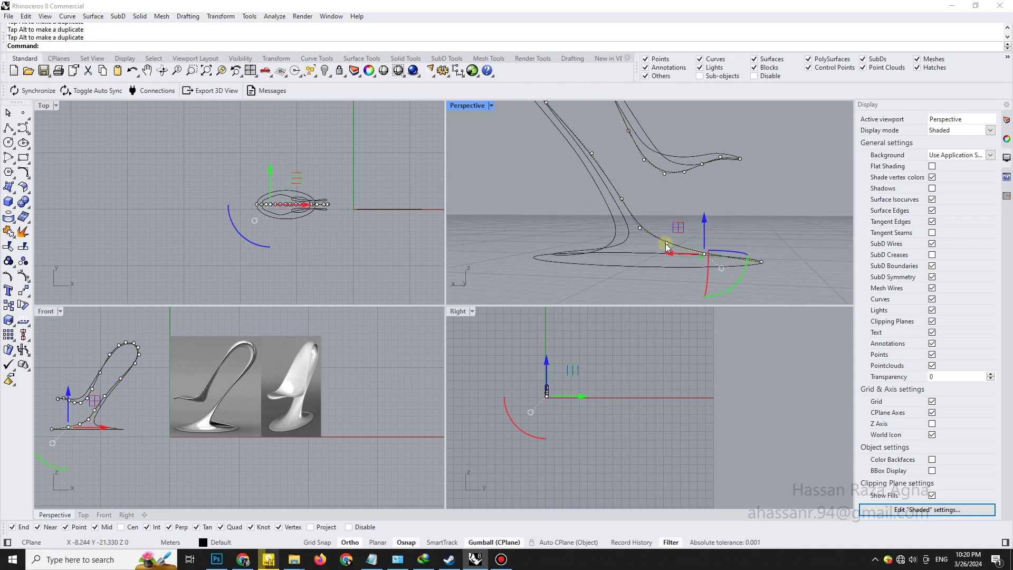
pyautogui.press('Escape')
pyautogui.moveTo(673, 231)
pyautogui.mouseDown(button='right')
pyautogui.moveTo(646, 236)
pyautogui.moveTo(665, 223)
pyautogui.mouseUp(button='right')
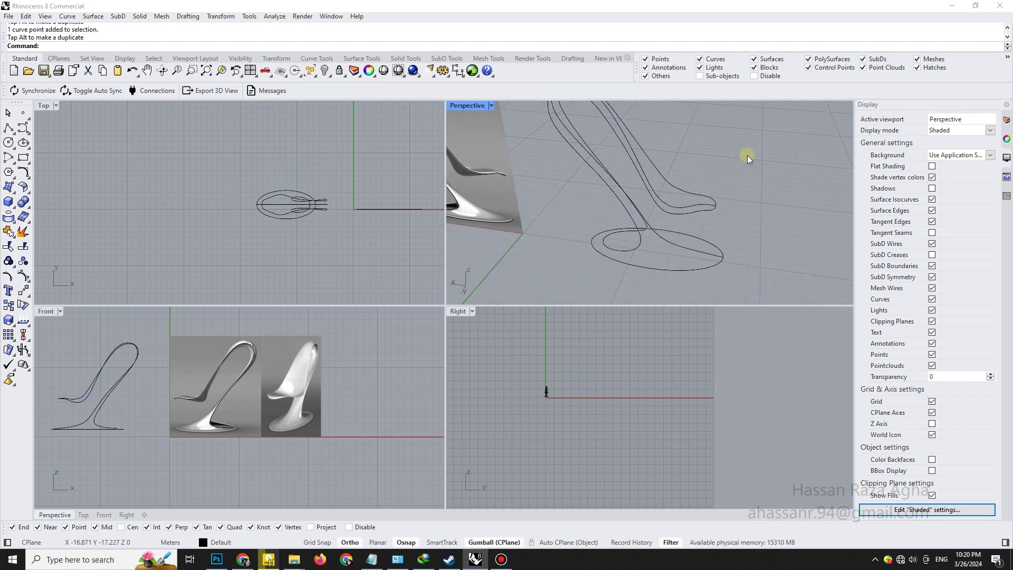
# Connect the base ellipse to the rounded rear end of the profile curves with a short line and rebuild it
pyautogui.moveTo(747, 155); pyautogui.dragTo(664, 244, button='right')
pyautogui.click(672, 217)
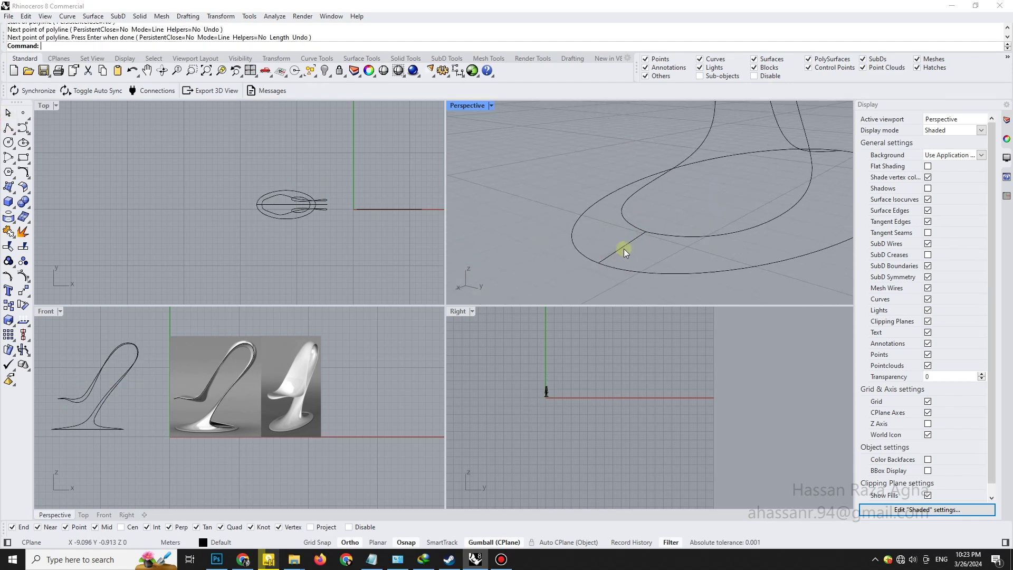
pyautogui.click(623, 248)
pyautogui.click(29, 176)
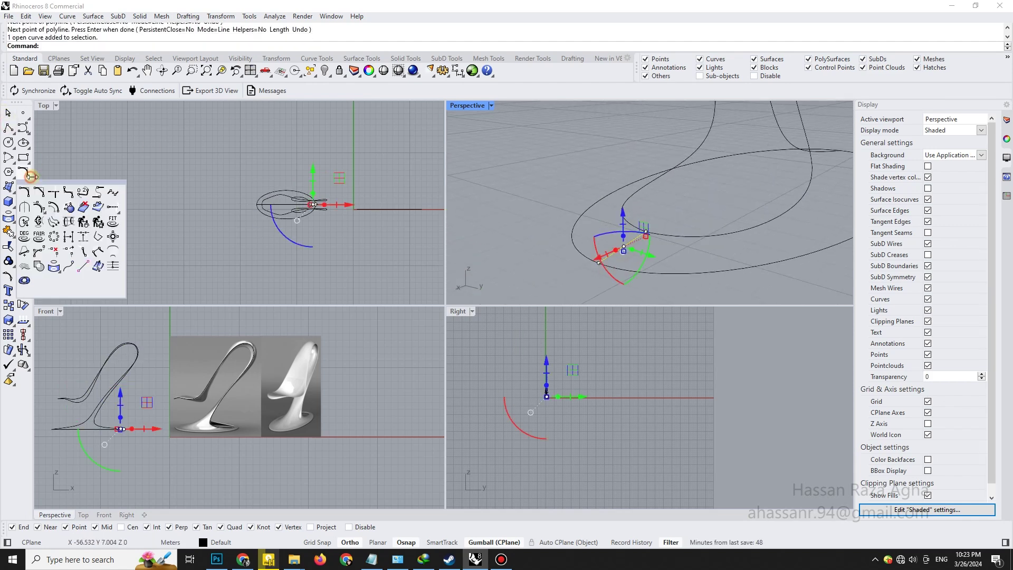
pyautogui.click(84, 224)
pyautogui.press('Return')
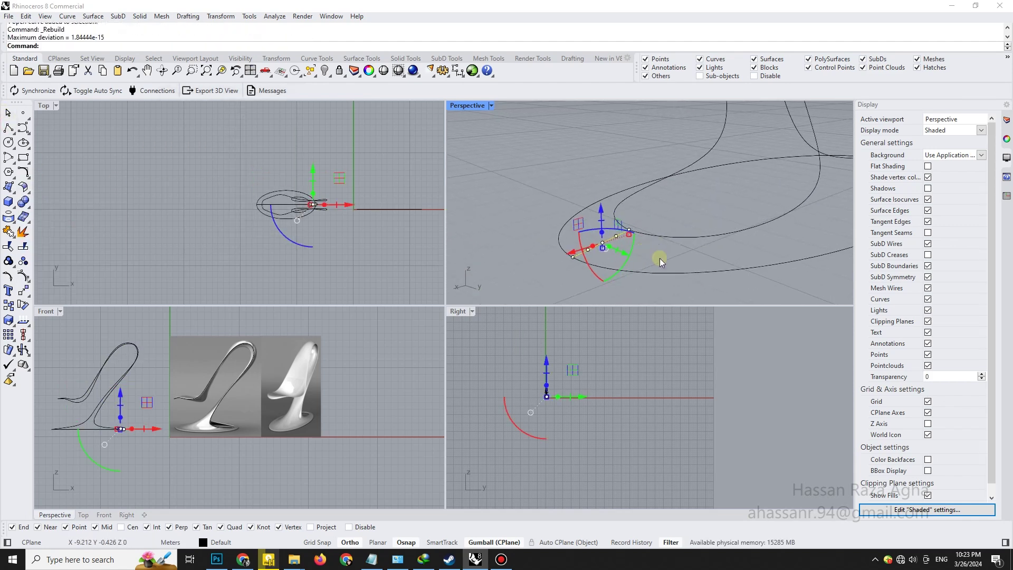
# Raise a control point of the short connecting line to give it a slight arch, and clear the selection
pyautogui.moveTo(615, 244); pyautogui.dragTo(582, 206, button='right')
pyautogui.click(576, 208)
pyautogui.moveTo(576, 191); pyautogui.dragTo(576, 185)
pyautogui.moveTo(576, 191); pyautogui.dragTo(563, 183, button='right')
pyautogui.press('Escape')
pyautogui.moveTo(483, 217); pyautogui.dragTo(656, 237, button='right')
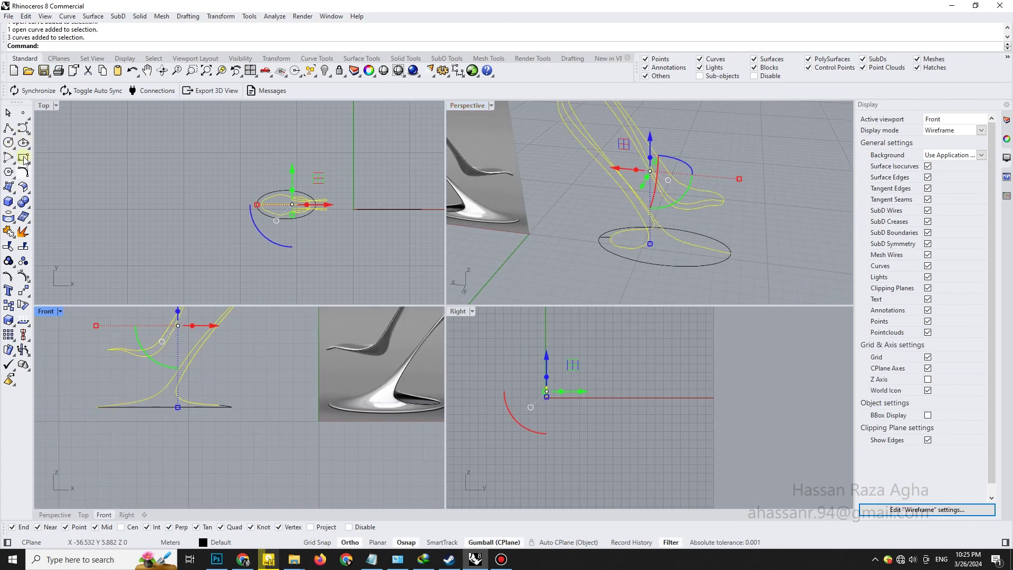
# Draw a horizontal line across the lower support in the Front view and try to split the three chair curves with it
pyautogui.click(9, 128)
pyautogui.scroll(6, 161, 395)
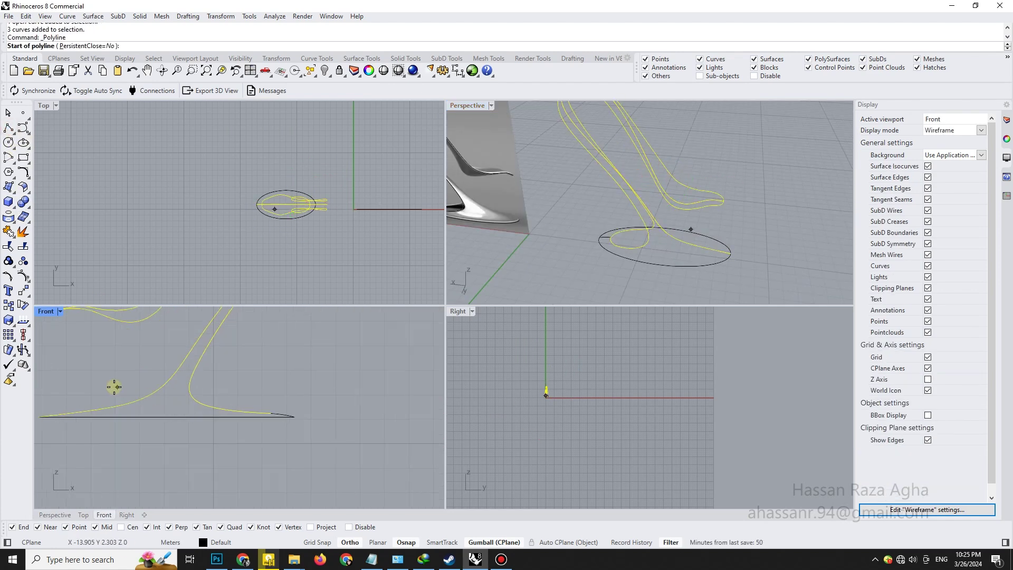
pyautogui.click(112, 387)
pyautogui.rightClick(233, 390)
pyautogui.rightClick(90, 402)
pyautogui.click(249, 393)
pyautogui.press('Return')
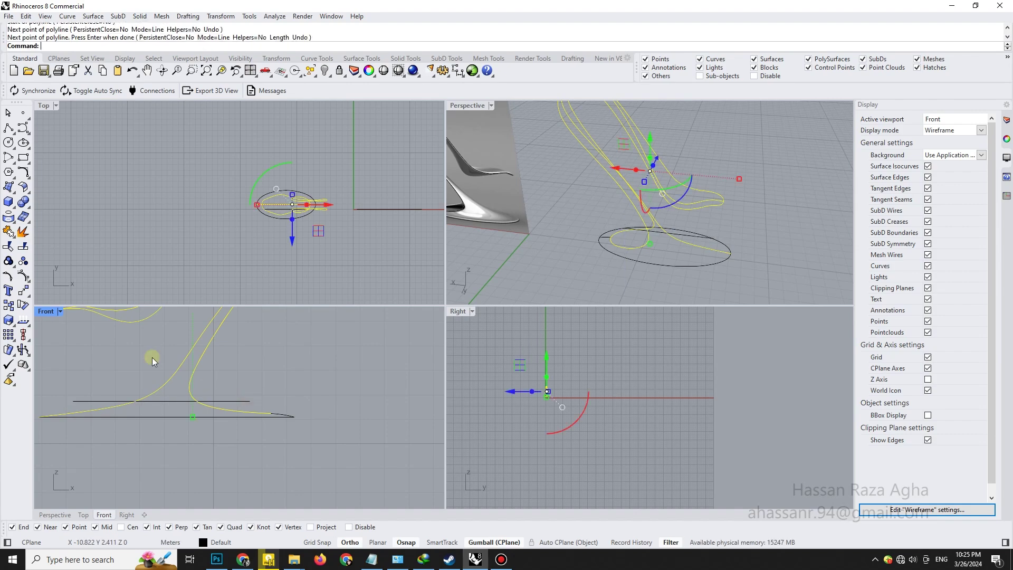
pyautogui.click(164, 402)
pyautogui.rightClick(163, 403)
# Extrude the horizontal line across the chair's width into a flat surface cutting through the support curves
pyautogui.click(645, 245)
pyautogui.moveTo(644, 245); pyautogui.dragTo(618, 224, button='right')
pyautogui.click(624, 227)
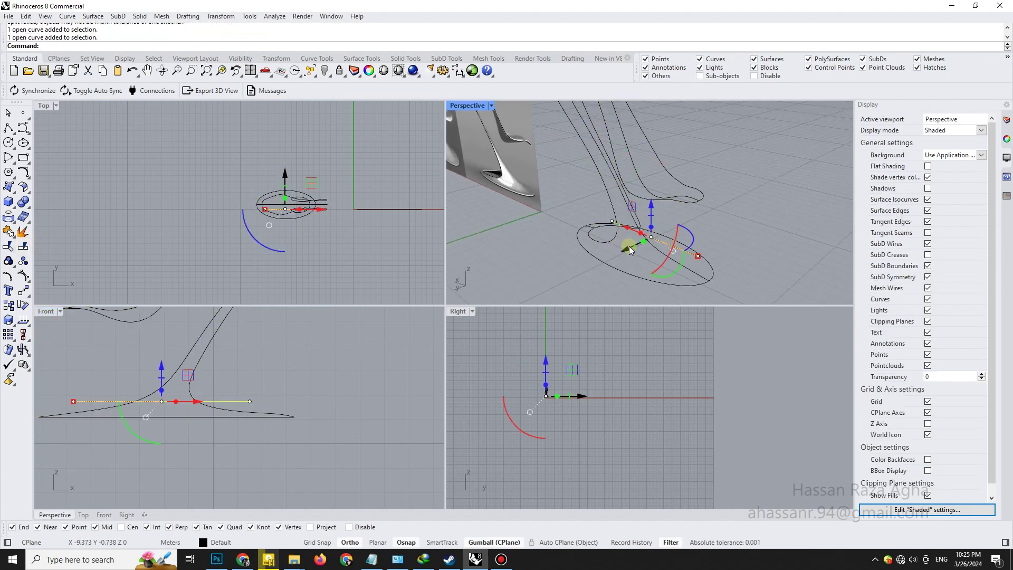
pyautogui.keyDown('ctrl'); pyautogui.moveTo(625, 255); pyautogui.dragTo(671, 229); pyautogui.keyUp('ctrl')
# Split the three chair curves with the flat surface and delete the surface
pyautogui.click(686, 211)
pyautogui.moveTo(631, 224); pyautogui.dragTo(646, 194, button='right')
pyautogui.moveTo(646, 194); pyautogui.dragTo(596, 180)
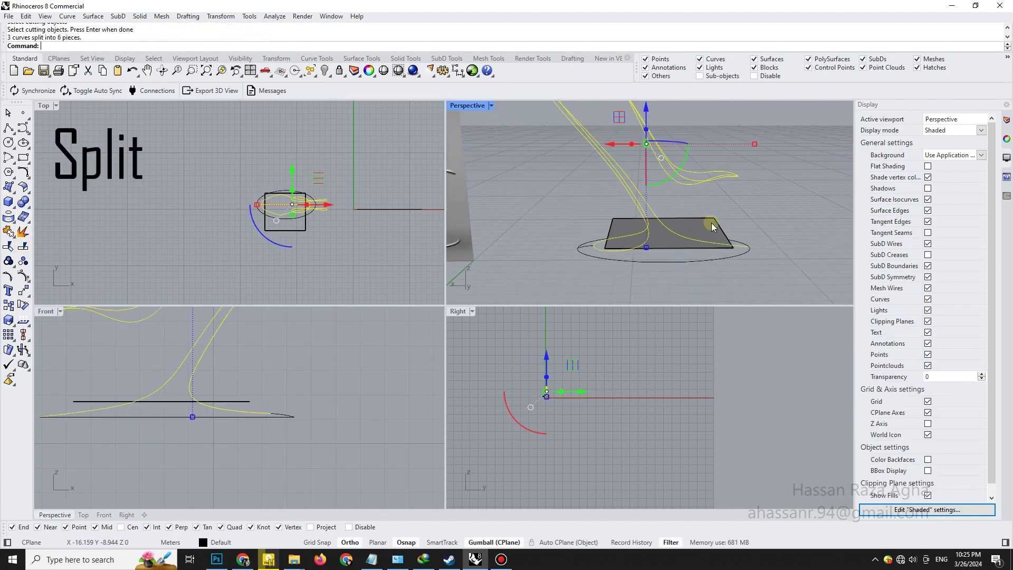
pyautogui.click(697, 233)
pyautogui.moveTo(697, 232)
pyautogui.mouseDown(button='right')
pyautogui.moveTo(696, 246)
pyautogui.moveTo(624, 251)
pyautogui.moveTo(667, 260)
pyautogui.moveTo(694, 251)
pyautogui.mouseUp(button='right')
pyautogui.press('Delete')
# Place point objects where the chair curves are split above the base
pyautogui.scroll(4, 670, 248)
pyautogui.click(655, 265)
pyautogui.keyDown('shift'); pyautogui.moveTo(695, 251); pyautogui.dragTo(681, 234, button='right'); pyautogui.keyUp('shift')
pyautogui.click(681, 235)
pyautogui.moveTo(726, 197); pyautogui.dragTo(724, 165, button='right')
pyautogui.moveTo(724, 165); pyautogui.dragTo(641, 203)
pyautogui.click(683, 217)
pyautogui.moveTo(683, 217); pyautogui.dragTo(638, 218, button='right')
pyautogui.click(636, 220)
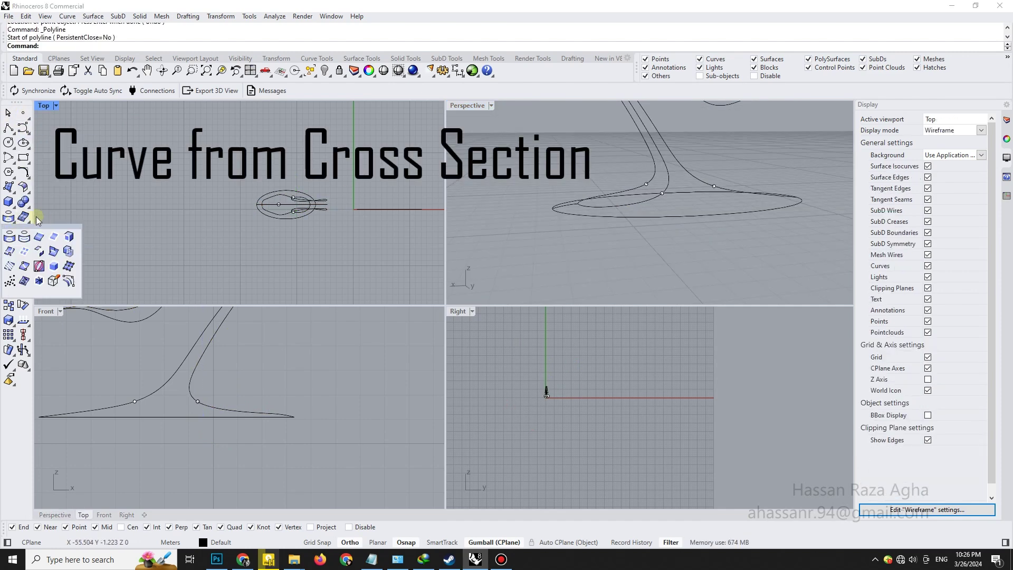
# Create a closed cross-section curve through the chair curves at the split points and delete the helper line
pyautogui.click(26, 217)
pyautogui.moveTo(28, 178)
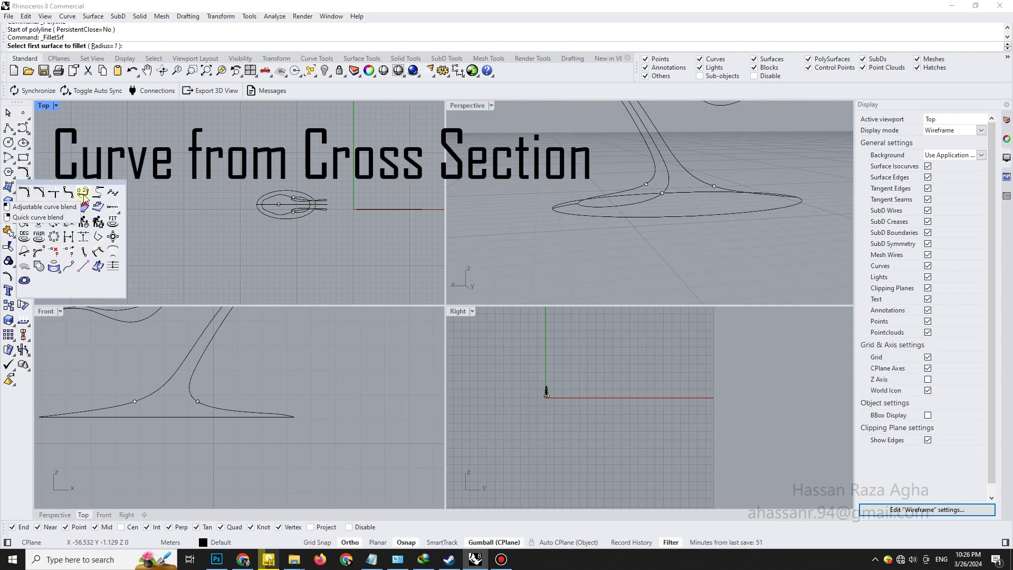
pyautogui.click(69, 222)
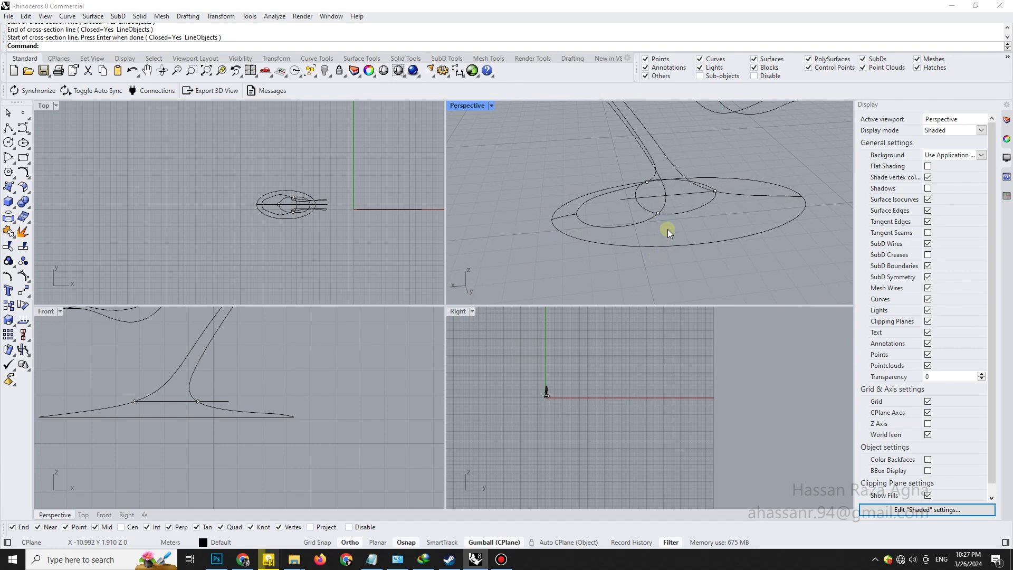
pyautogui.click(688, 197)
pyautogui.press('Delete')
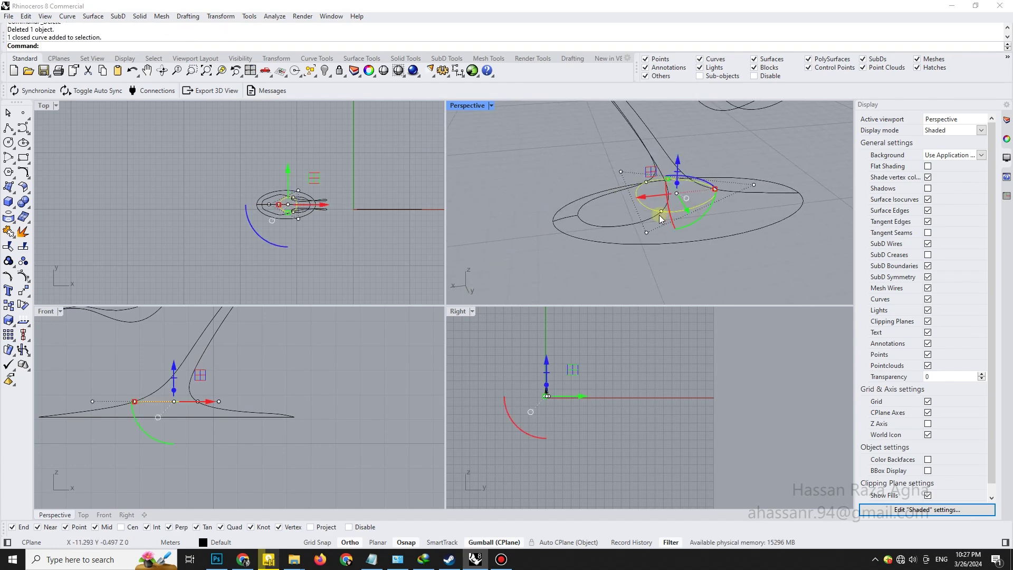
# Split the closed cross-section curve using the base curves, and undo the last change
pyautogui.moveTo(662, 188); pyautogui.dragTo(665, 187, button='right')
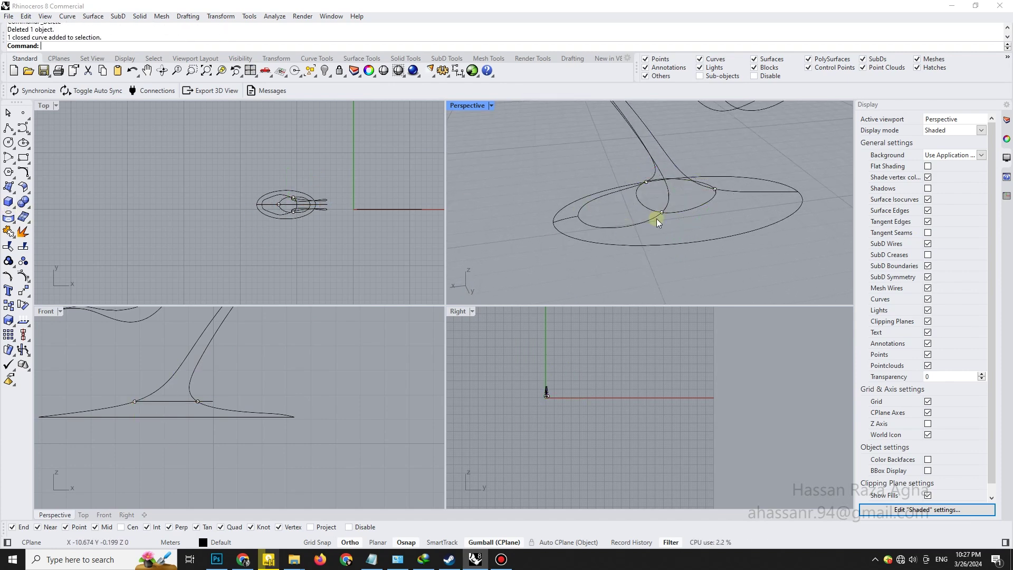
pyautogui.moveTo(646, 226); pyautogui.dragTo(593, 235, button='right')
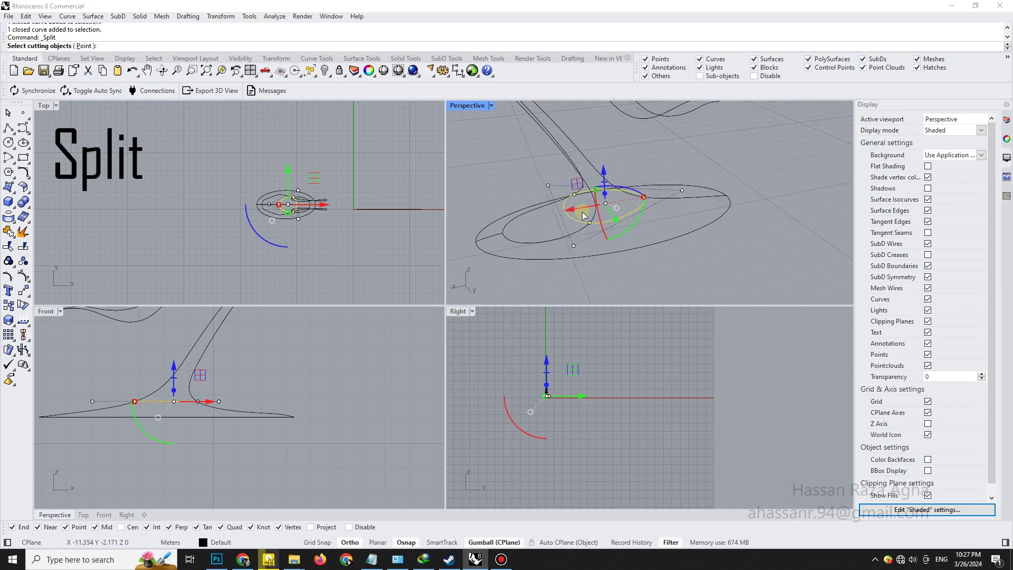
pyautogui.click(571, 237)
pyautogui.moveTo(571, 237); pyautogui.dragTo(614, 235, button='right')
pyautogui.moveTo(552, 235); pyautogui.dragTo(562, 236, button='right')
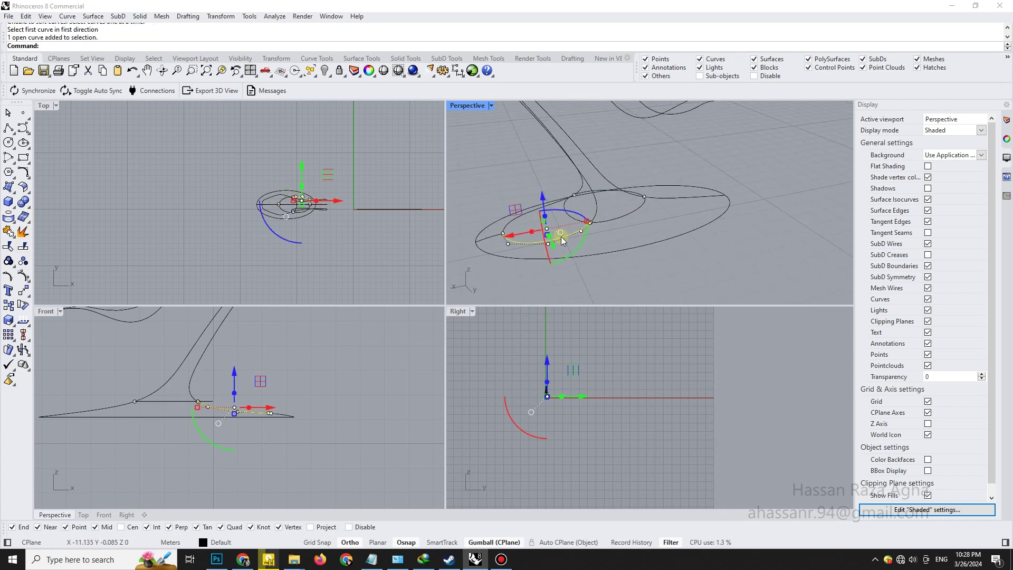
pyautogui.hotkey('ctrl', 'z')
# Draw a short curve from the cross-section's side point to the base ellipse
pyautogui.moveTo(626, 232); pyautogui.dragTo(544, 210, button='right')
pyautogui.click(620, 233)
pyautogui.rightClick(619, 232)
pyautogui.press('Escape')
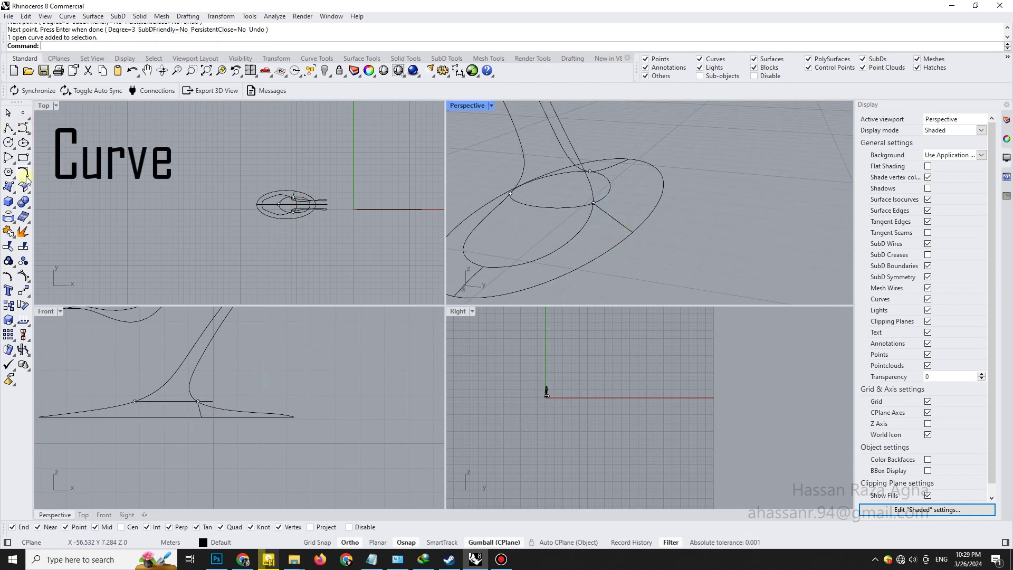
# Rebuild the short side curve with 5 points and degree 2
pyautogui.click(27, 177)
pyautogui.click(79, 237)
pyautogui.click(615, 219)
pyautogui.rightClick(623, 223)
pyautogui.press('Return')
pyautogui.scroll(5, 613, 217)
pyautogui.click(603, 212)
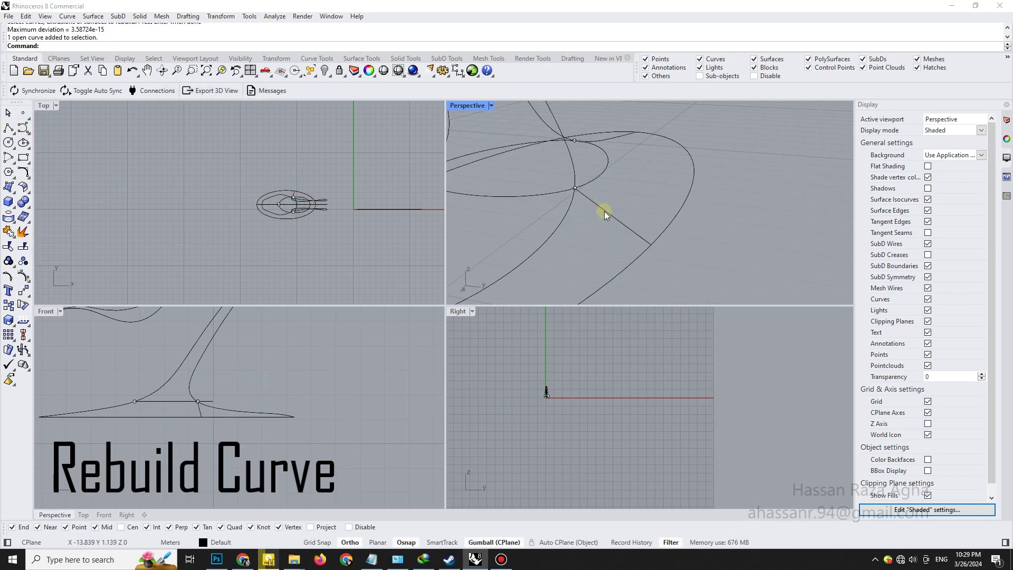
pyautogui.click(27, 177)
pyautogui.click(79, 237)
pyautogui.write('5')
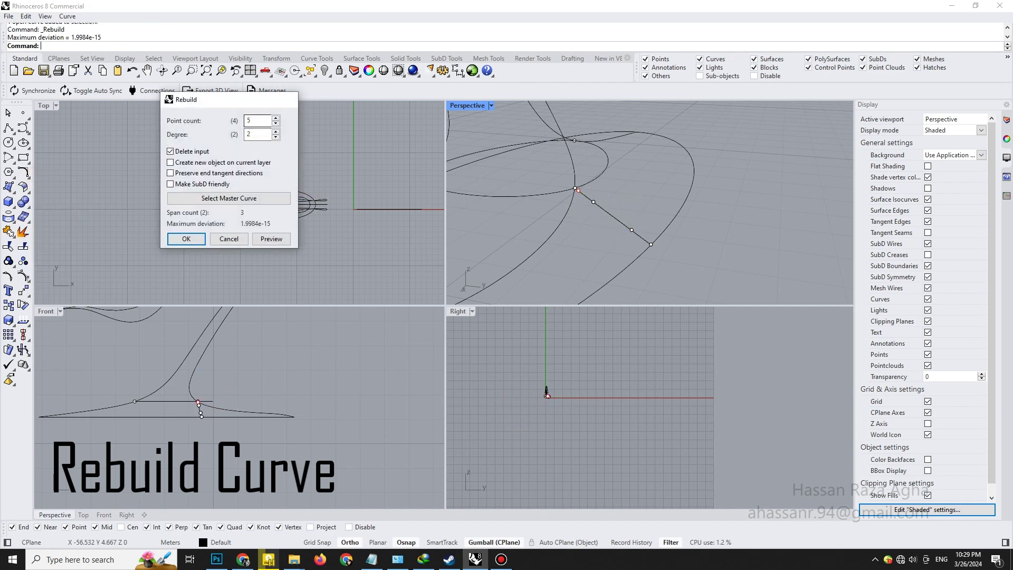
pyautogui.press('Return')
# Lower the inner control points of the short side curve to give it a concave bend
pyautogui.moveTo(546, 263)
pyautogui.mouseDown(button='right')
pyautogui.moveTo(560, 229)
pyautogui.moveTo(715, 228)
pyautogui.moveTo(727, 244)
pyautogui.moveTo(657, 232)
pyautogui.mouseUp(button='right')
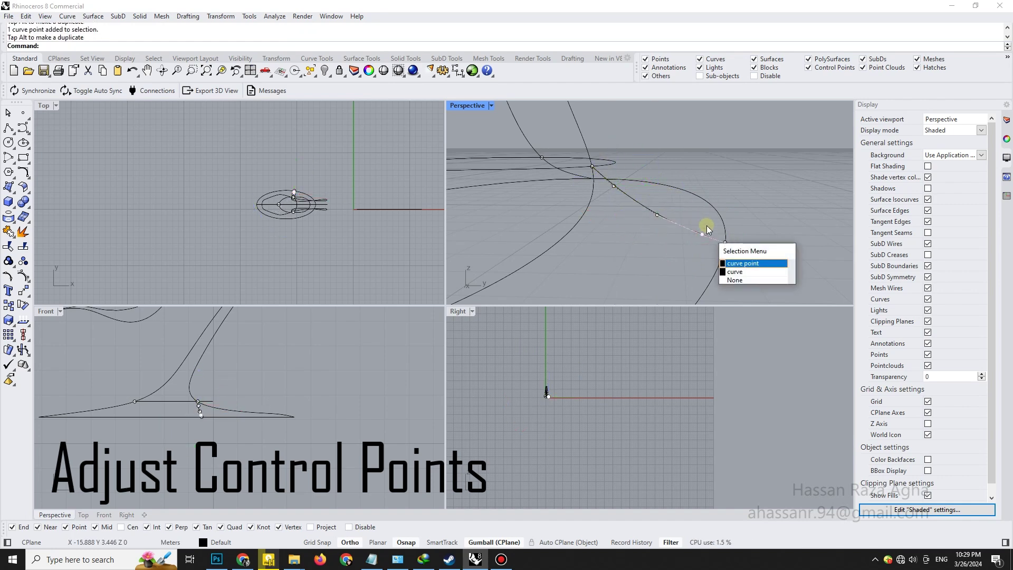
pyautogui.press('Return')
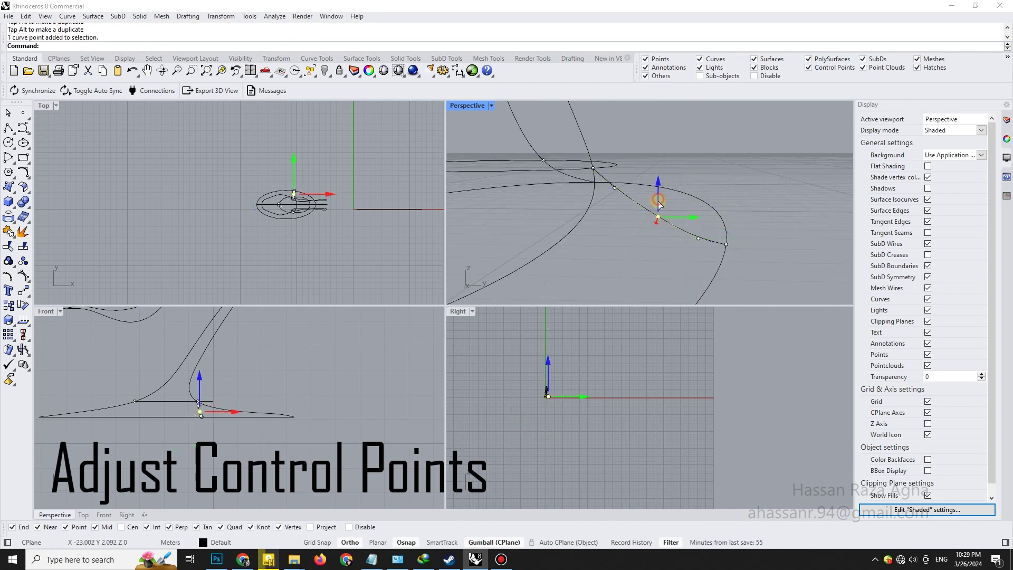
pyautogui.moveTo(658, 203); pyautogui.dragTo(658, 207)
pyautogui.moveTo(659, 207)
pyautogui.mouseDown(button='right')
pyautogui.moveTo(532, 191)
pyautogui.moveTo(675, 210)
pyautogui.mouseUp(button='right')
pyautogui.click(681, 211)
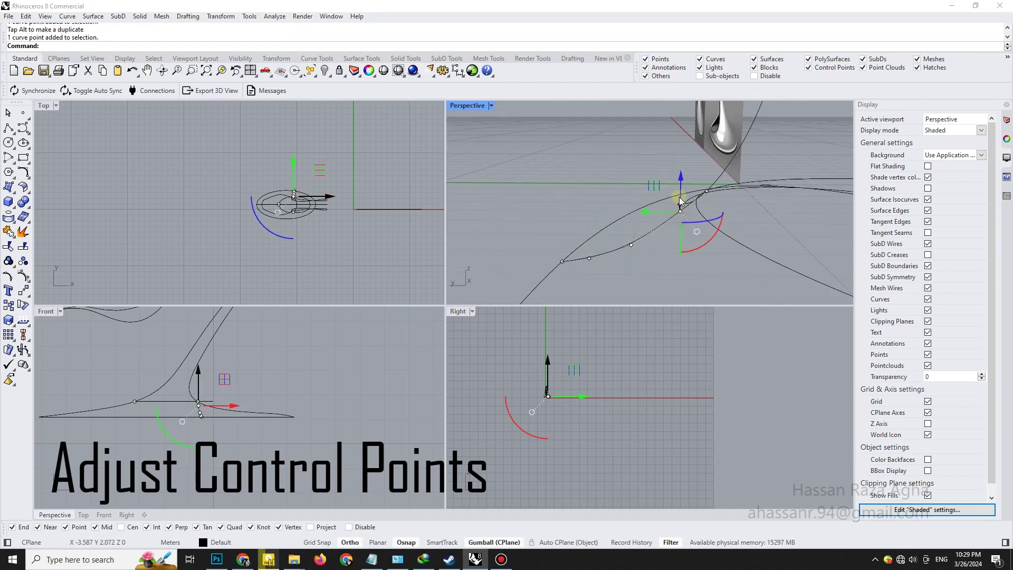
pyautogui.moveTo(680, 200); pyautogui.dragTo(680, 205)
pyautogui.moveTo(680, 205); pyautogui.dragTo(681, 256, button='right')
pyautogui.press('Escape')
# Create a surface from the four edge curves bounding the shorter side section of the base
pyautogui.click(687, 264)
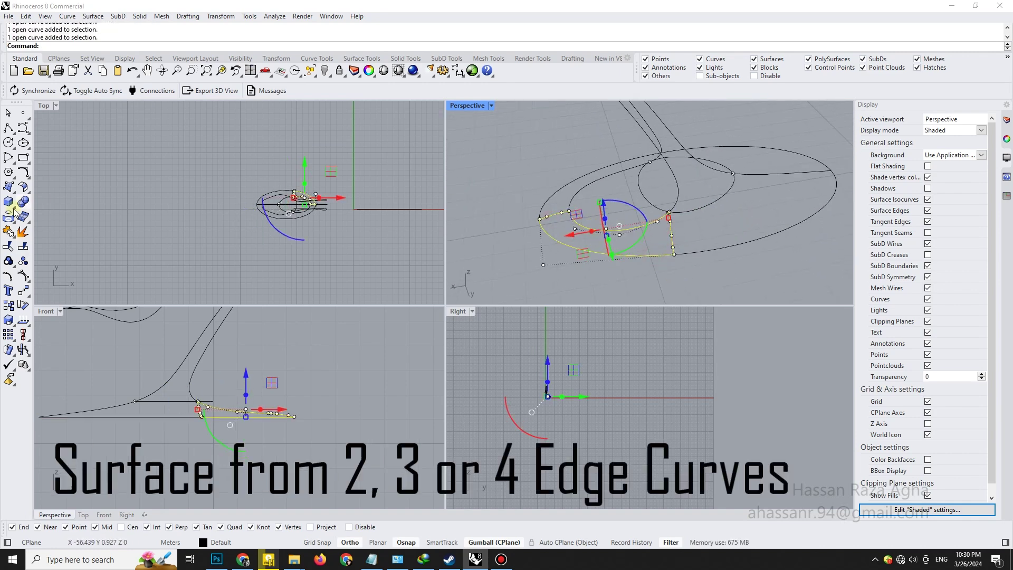
pyautogui.click(12, 193)
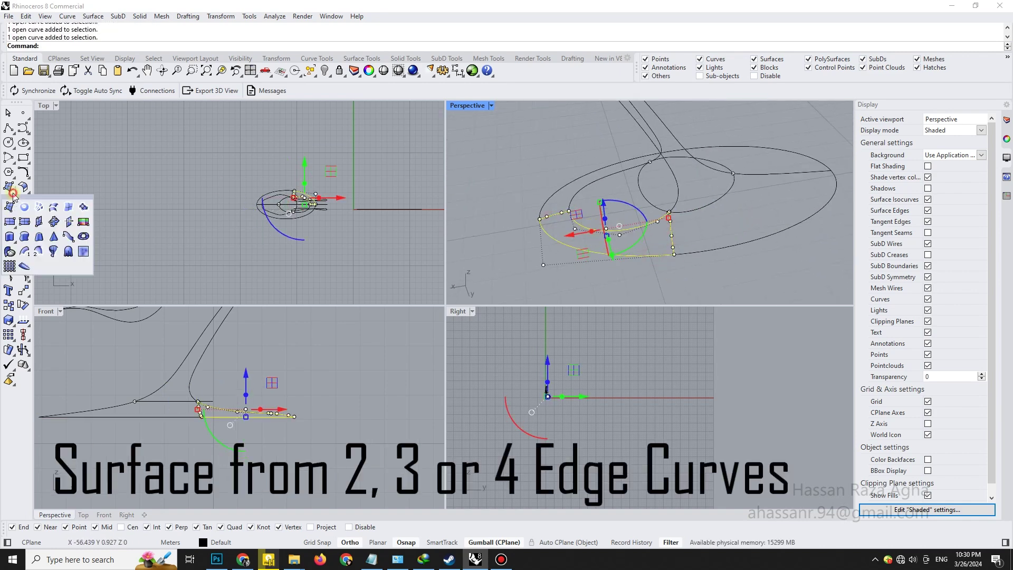
pyautogui.click(54, 206)
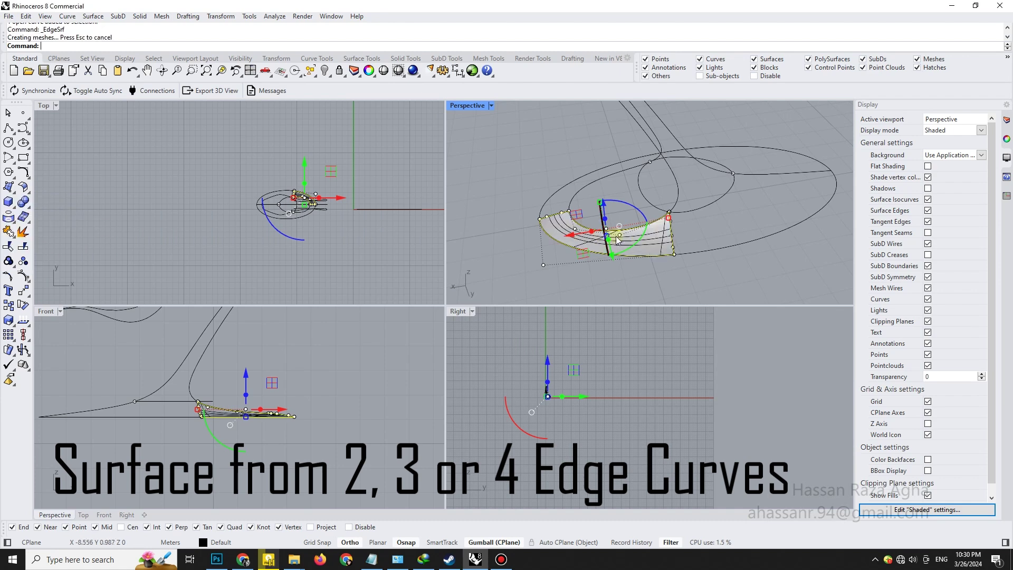
# Create a surface from the four edge curves bounding the longer side section of the base
pyautogui.moveTo(707, 230); pyautogui.dragTo(665, 211, button='right')
pyautogui.click(683, 223)
pyautogui.click(710, 242)
pyautogui.keyDown('shift'); pyautogui.click(652, 214); pyautogui.keyUp('shift')
pyautogui.keyDown('shift'); pyautogui.click(720, 260); pyautogui.keyUp('shift')
pyautogui.keyDown('shift'); pyautogui.moveTo(845, 165); pyautogui.dragTo(718, 176, button='right'); pyautogui.keyUp('shift')
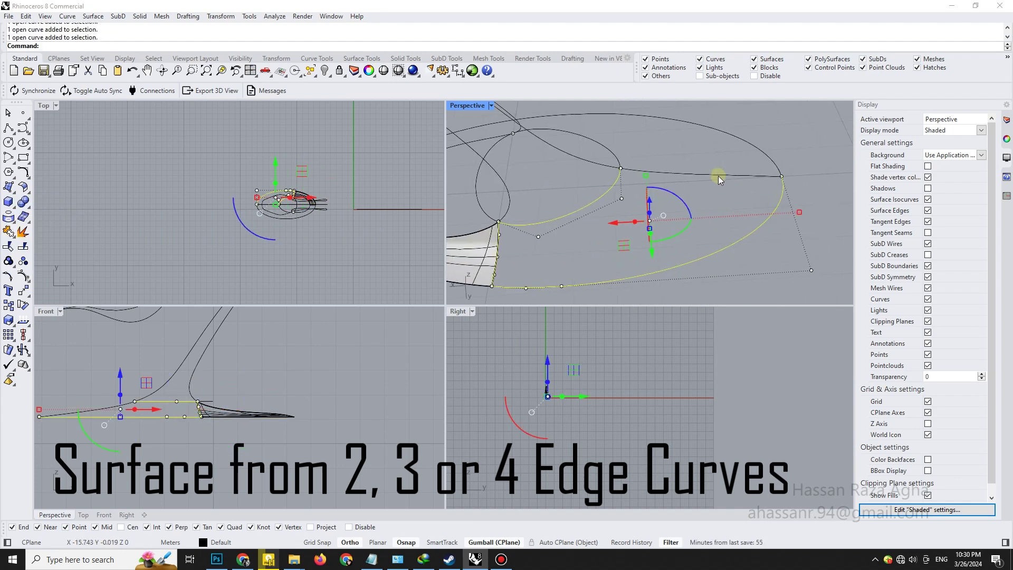
pyautogui.keyDown('shift'); pyautogui.click(717, 176); pyautogui.keyUp('shift')
pyautogui.rightClick(707, 180)
# Delete one of the two overlapping polysurfaces on the longer base section
pyautogui.click(590, 252)
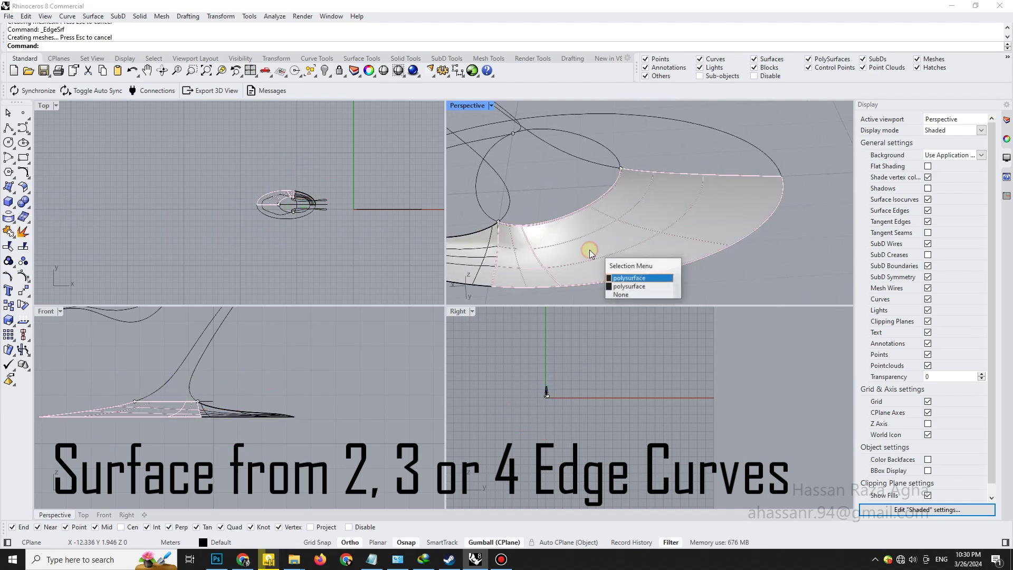
pyautogui.click(590, 251)
pyautogui.press('Delete')
# Mirror both base surfaces across the base's long centre line to complete the ring
pyautogui.scroll(-3, 558, 242)
pyautogui.moveTo(558, 242); pyautogui.dragTo(746, 140, button='right')
pyautogui.scroll(2, 673, 206)
pyautogui.click(673, 206)
pyautogui.keyDown('shift'); pyautogui.click(705, 191); pyautogui.keyUp('shift')
pyautogui.moveTo(705, 191); pyautogui.dragTo(686, 200, button='right')
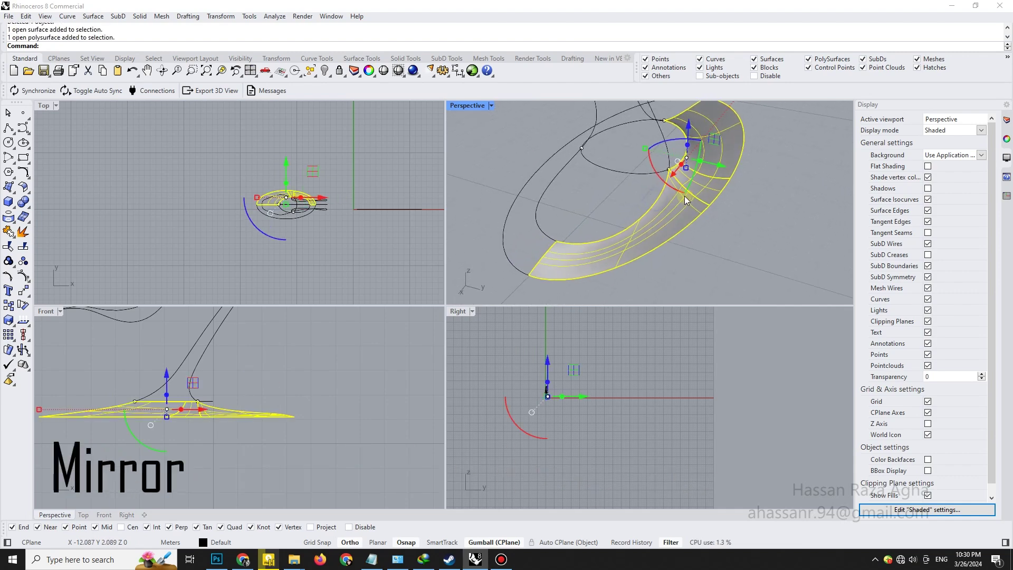
pyautogui.click(557, 242)
pyautogui.click(622, 189)
pyautogui.moveTo(625, 193); pyautogui.dragTo(711, 212, button='right')
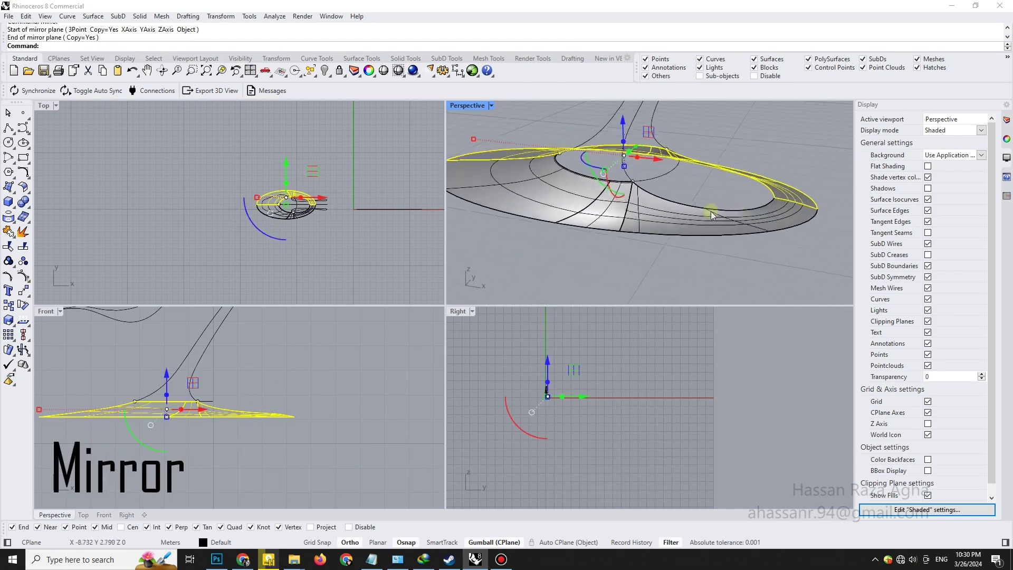
pyautogui.click(751, 142)
pyautogui.moveTo(647, 162); pyautogui.dragTo(647, 189, button='right')
pyautogui.scroll(5, 647, 189)
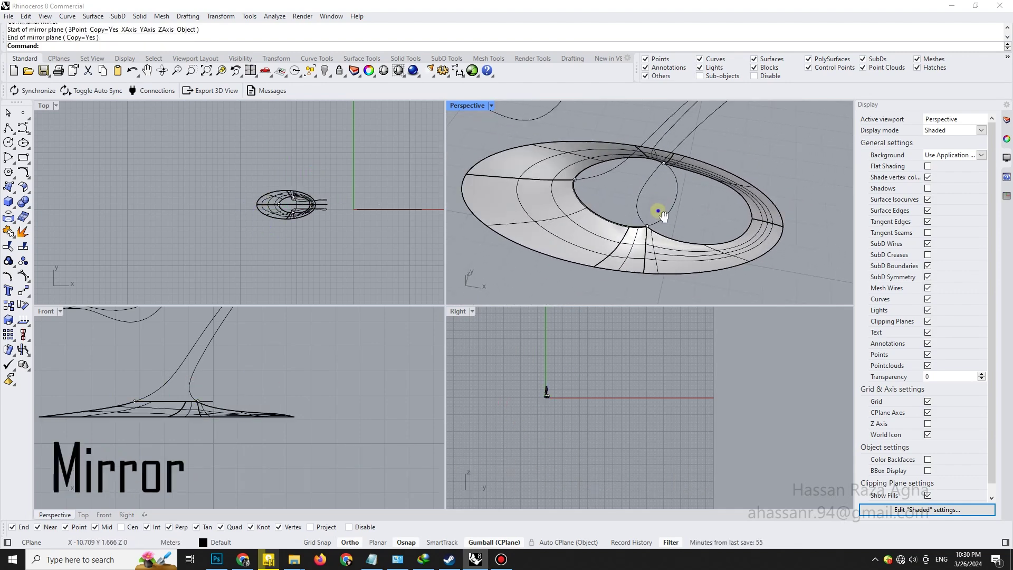
pyautogui.click(579, 259)
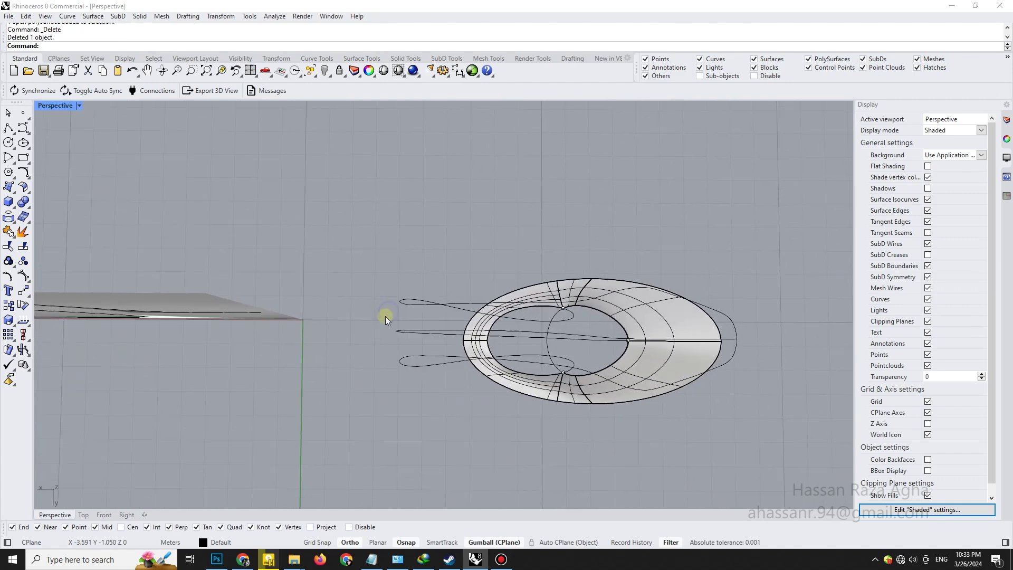
# Try to draw an interpolated cross-section curve through the three chair curves at the top loop
pyautogui.click(396, 312)
pyautogui.moveTo(396, 312); pyautogui.dragTo(404, 342, button='right')
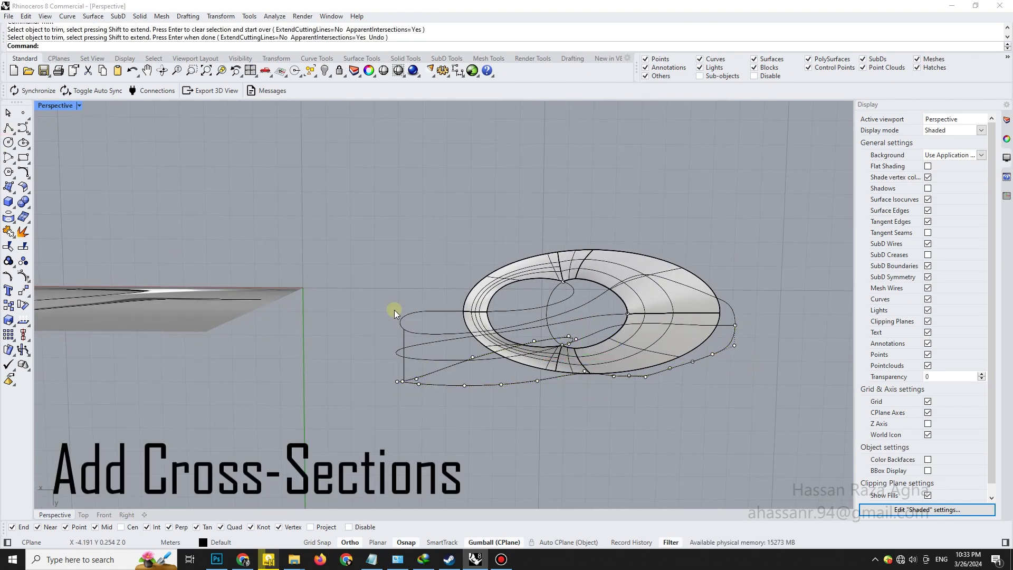
pyautogui.scroll(4, 394, 309)
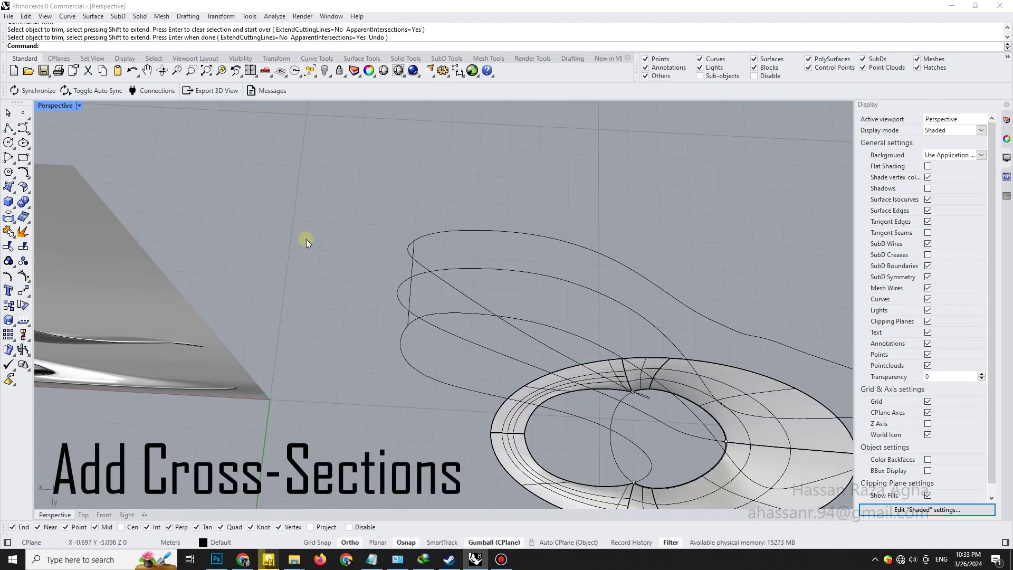
pyautogui.click(392, 294)
pyautogui.click(28, 131)
pyautogui.click(42, 142)
pyautogui.click(408, 325)
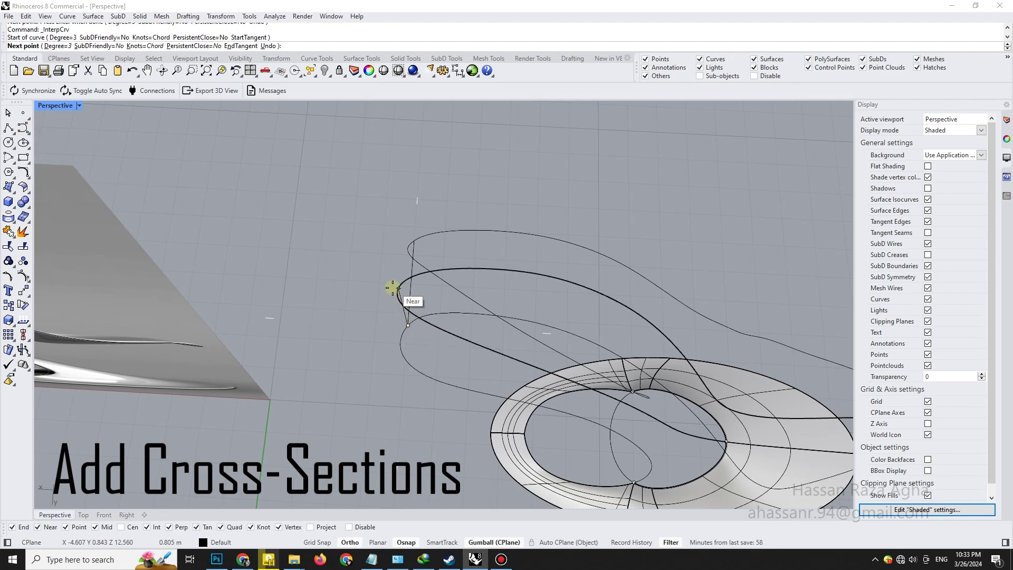
pyautogui.click(397, 292)
pyautogui.click(414, 242)
pyautogui.rightClick(429, 307)
# Draw the top loop's cross-section as an interpolated curve from one side curve through the middle curve to the other
pyautogui.moveTo(429, 307)
pyautogui.mouseDown(button='right')
pyautogui.moveTo(484, 254)
pyautogui.moveTo(439, 226)
pyautogui.moveTo(442, 247)
pyautogui.mouseUp(button='right')
pyautogui.rightClick(442, 247)
pyautogui.click(462, 201)
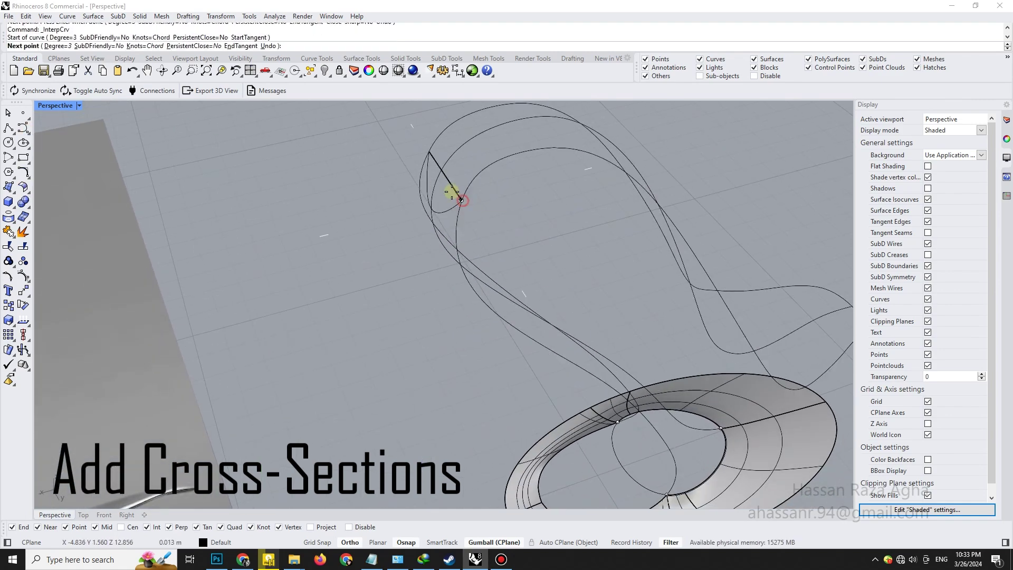
pyautogui.click(439, 176)
pyautogui.click(427, 149)
# Draw a straight helper line between the two side curves where the backrest bends into the seat
pyautogui.moveTo(496, 209); pyautogui.dragTo(438, 284, button='right')
pyautogui.scroll(-3, 418, 182)
pyautogui.click(9, 128)
pyautogui.moveTo(509, 322); pyautogui.dragTo(527, 365, button='right')
pyautogui.click(535, 382)
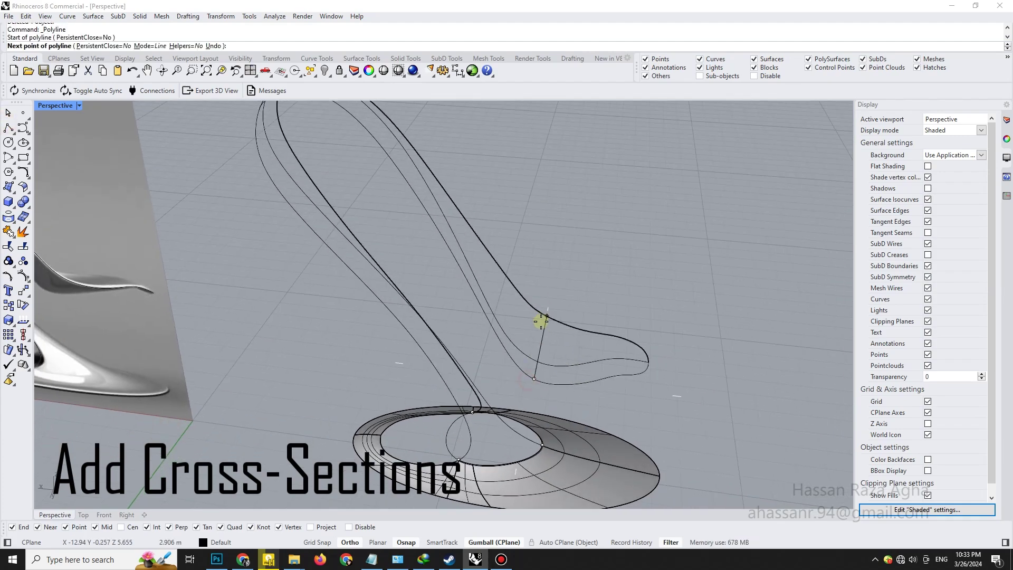
pyautogui.click(541, 320)
pyautogui.rightClick(542, 322)
# Draw an interpolated cross-section curve through the three chair curves at the seat bend and delete the straight helper line
pyautogui.moveTo(544, 324)
pyautogui.mouseDown(button='right')
pyautogui.moveTo(557, 364)
pyautogui.moveTo(545, 374)
pyautogui.mouseUp(button='right')
pyautogui.click(40, 149)
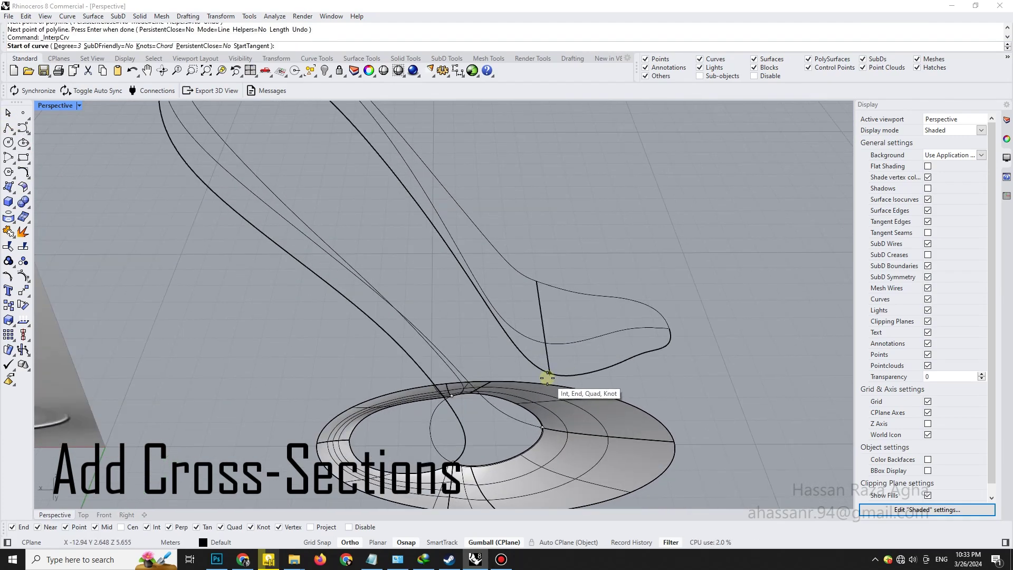
pyautogui.click(545, 378)
pyautogui.click(530, 343)
pyautogui.click(538, 280)
pyautogui.rightClick(540, 283)
pyautogui.moveTo(540, 293)
pyautogui.mouseDown(button='right')
pyautogui.moveTo(543, 248)
pyautogui.moveTo(575, 341)
pyautogui.moveTo(556, 264)
pyautogui.moveTo(537, 328)
pyautogui.moveTo(559, 379)
pyautogui.moveTo(509, 335)
pyautogui.moveTo(562, 332)
pyautogui.moveTo(507, 348)
pyautogui.moveTo(497, 401)
pyautogui.moveTo(453, 390)
pyautogui.moveTo(572, 412)
pyautogui.moveTo(494, 392)
pyautogui.moveTo(507, 415)
pyautogui.mouseUp(button='right')
pyautogui.click(540, 329)
pyautogui.press('Delete')
# Draw a straight helper line across the chair curves at the lower leg, just above the base
pyautogui.scroll(-3, 493, 253)
pyautogui.scroll(-3, 555, 319)
pyautogui.scroll(3, 501, 343)
pyautogui.click(489, 364)
pyautogui.click(470, 337)
pyautogui.click(8, 128)
pyautogui.click(495, 374)
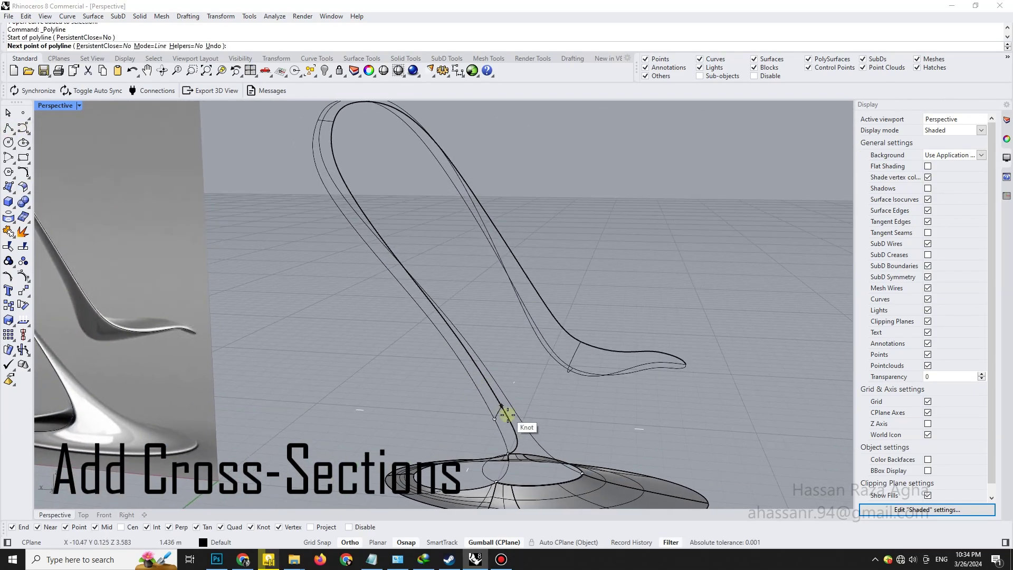
# Try to draw an interpolated cross-section curve through the chair curves at the lower leg
pyautogui.click(39, 148)
pyautogui.click(495, 419)
pyautogui.click(505, 413)
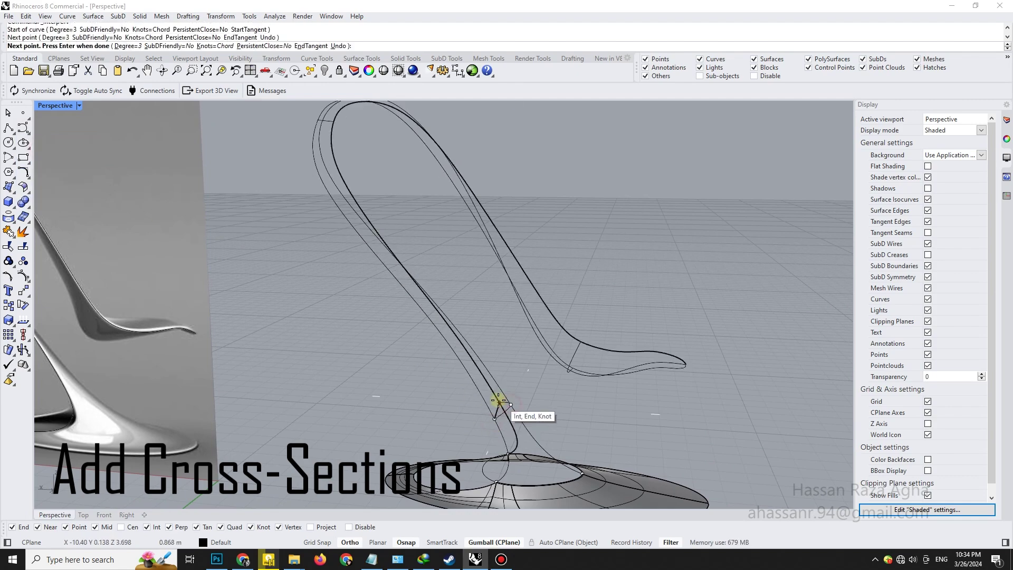
pyautogui.click(499, 404)
pyautogui.rightClick(499, 406)
# Draw the lower leg's interpolated cross-section curve through the three chair curves and delete its helper line
pyautogui.click(39, 148)
pyautogui.click(495, 420)
pyautogui.click(501, 411)
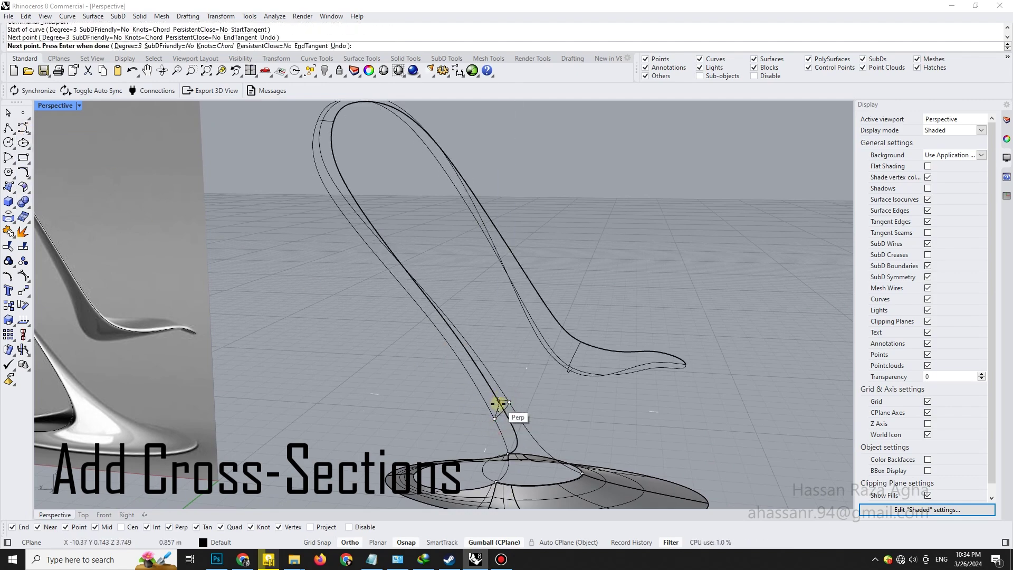
pyautogui.scroll(4, 499, 406)
pyautogui.click(507, 405)
pyautogui.rightClick(508, 407)
pyautogui.click(501, 412)
pyautogui.press('Delete')
# Split the three cross-section curves at the chair's middle curve
pyautogui.click(509, 428)
pyautogui.moveTo(521, 421); pyautogui.dragTo(526, 380, button='right')
pyautogui.moveTo(506, 371); pyautogui.dragTo(482, 378, button='right')
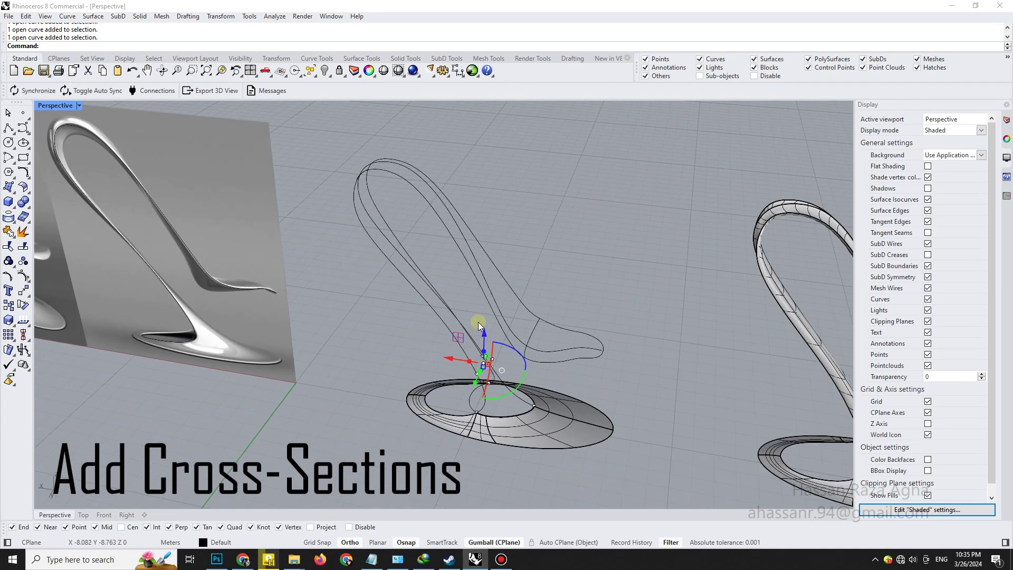
pyautogui.moveTo(479, 322); pyautogui.dragTo(488, 377, button='right')
pyautogui.scroll(4, 488, 420)
pyautogui.click(475, 421)
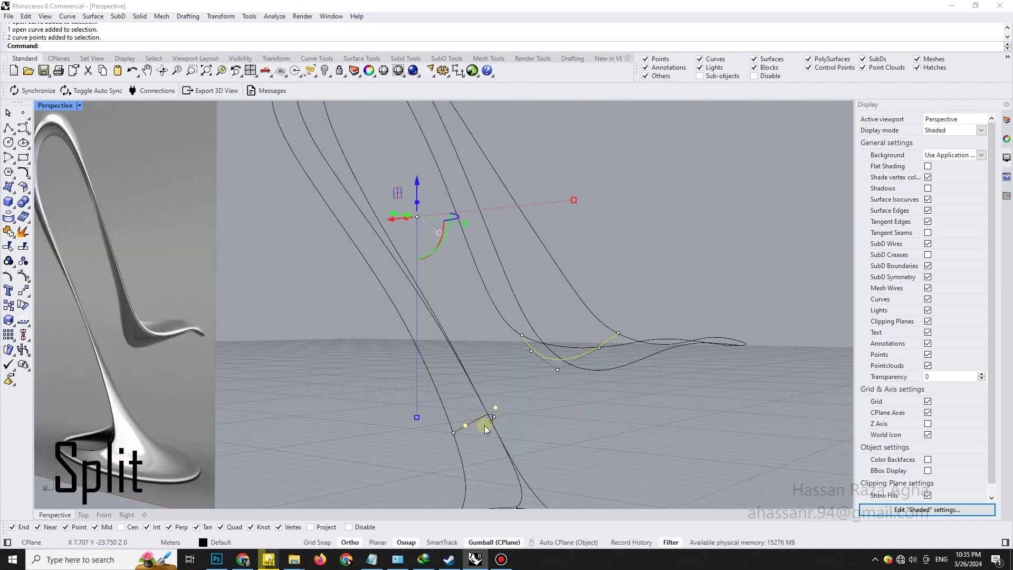
pyautogui.scroll(3, 485, 425)
pyautogui.keyDown('ctrl'); pyautogui.click(494, 404); pyautogui.keyUp('ctrl')
pyautogui.keyDown('ctrl'); pyautogui.click(461, 422); pyautogui.keyUp('ctrl')
pyautogui.moveTo(460, 422); pyautogui.dragTo(437, 413, button='right')
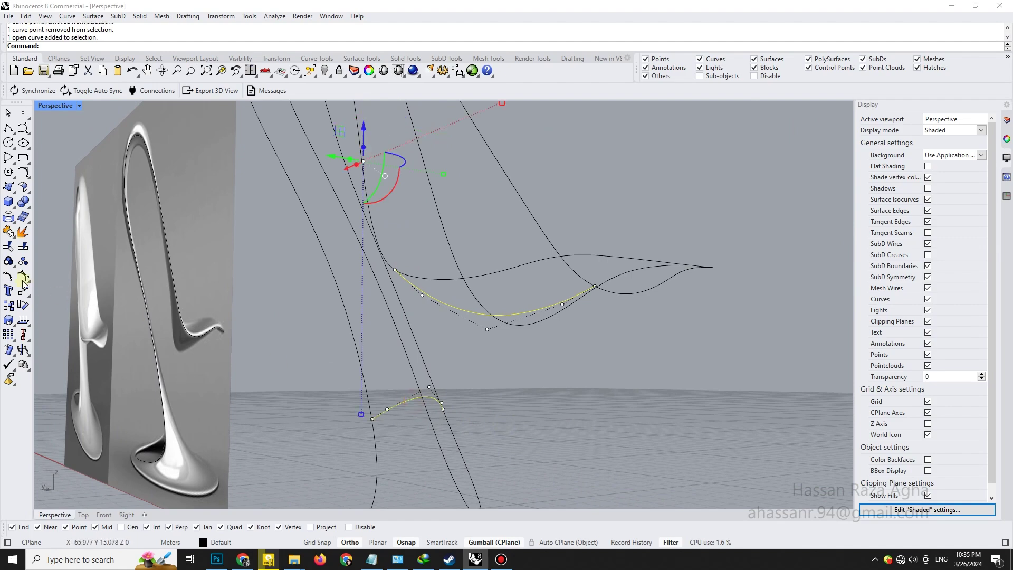
pyautogui.click(415, 375)
pyautogui.press('Return')
# Sweep a surface along the middle and side curves through the half cross-sections, without changing the cross sections
pyautogui.scroll(-8, 457, 374)
pyautogui.moveTo(457, 374); pyautogui.dragTo(449, 403, button='right')
pyautogui.scroll(8, 449, 404)
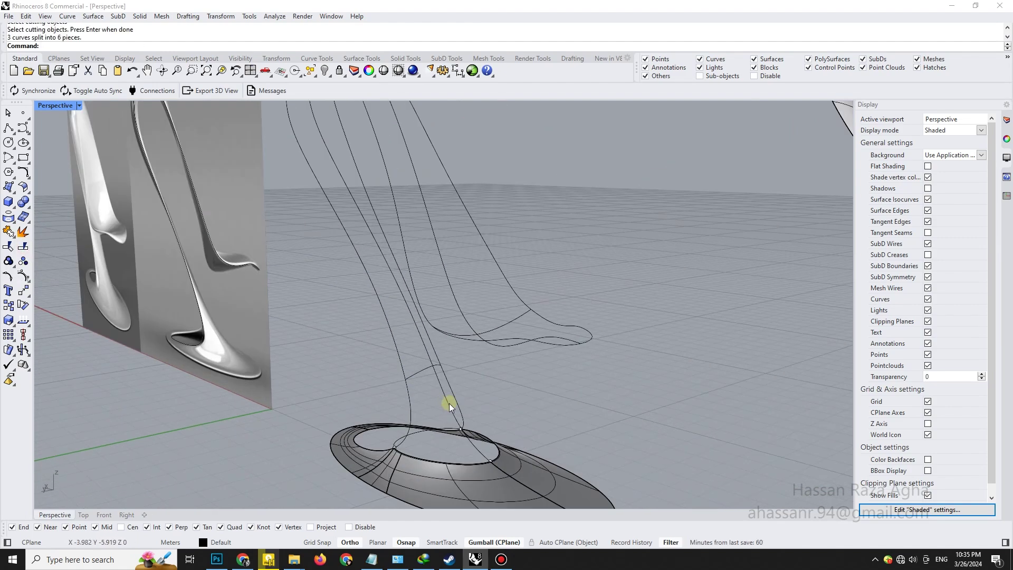
pyautogui.click(68, 81)
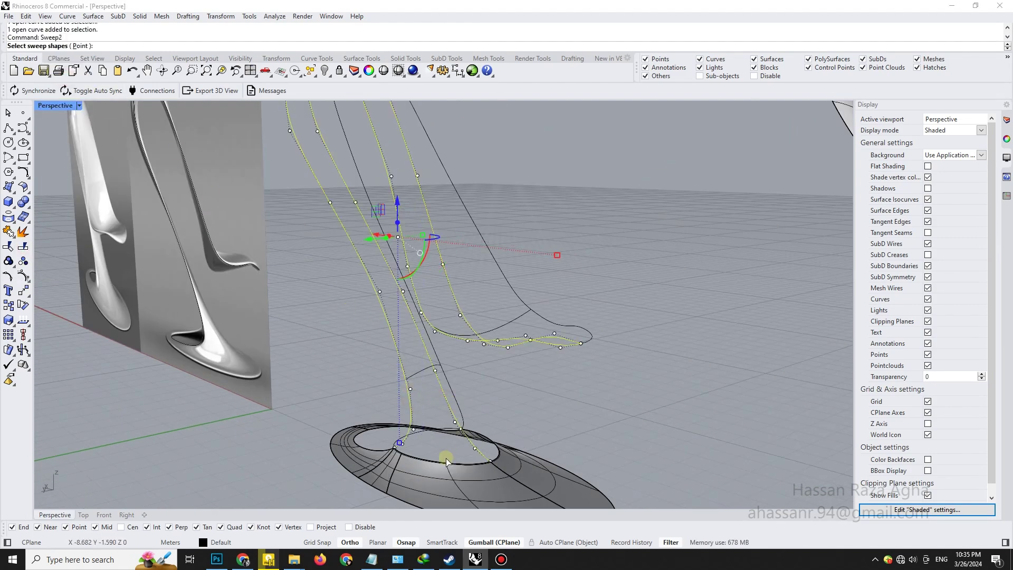
pyautogui.click(423, 369)
pyautogui.scroll(-5, 423, 369)
pyautogui.moveTo(424, 369); pyautogui.dragTo(391, 296, button='right')
pyautogui.click(327, 205)
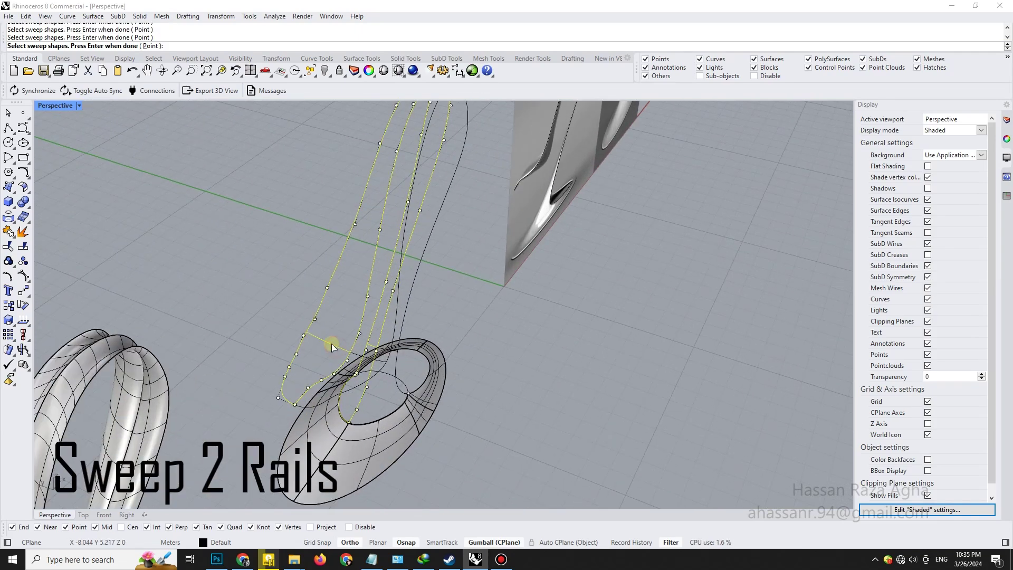
pyautogui.press('Return')
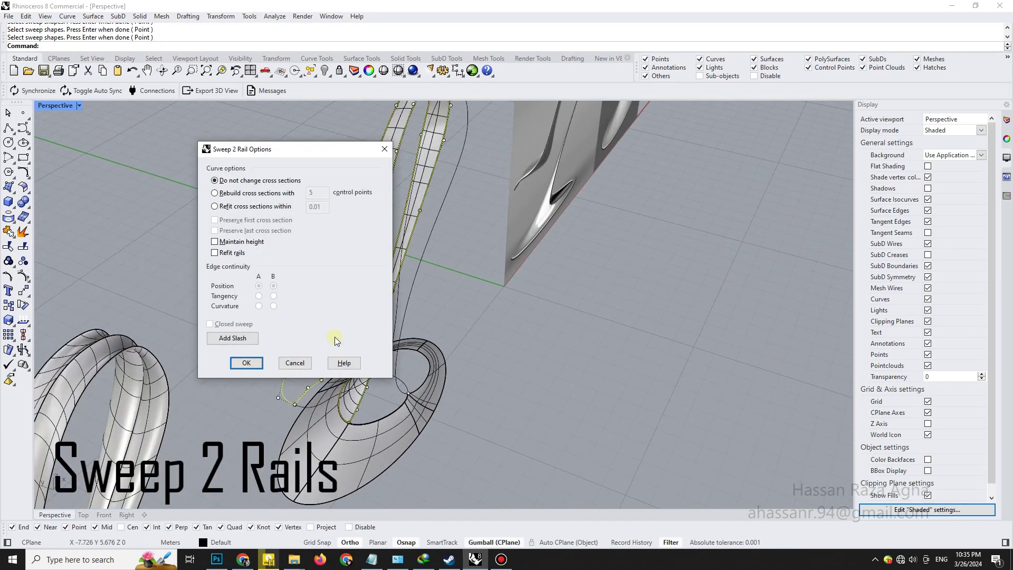
pyautogui.press('Return')
# Sweep a two-rail surface along the middle and side curves through the half cross-sections, ending in a point at the seat tip
pyautogui.moveTo(502, 342); pyautogui.dragTo(454, 310, button='right')
pyautogui.write('sw')
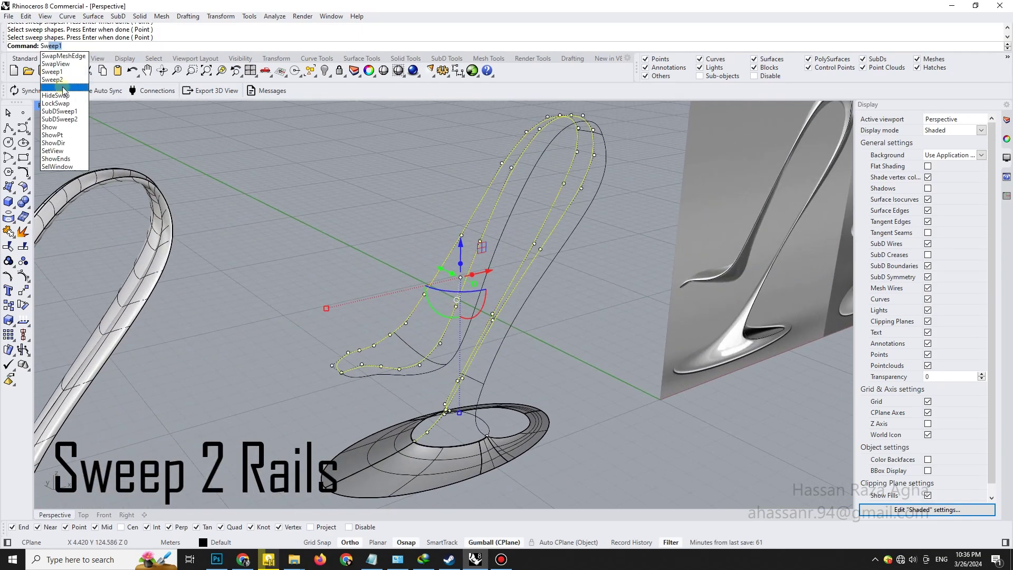
pyautogui.click(63, 85)
pyautogui.moveTo(502, 344); pyautogui.dragTo(502, 451, button='right')
pyautogui.moveTo(458, 376); pyautogui.dragTo(318, 150, button='right')
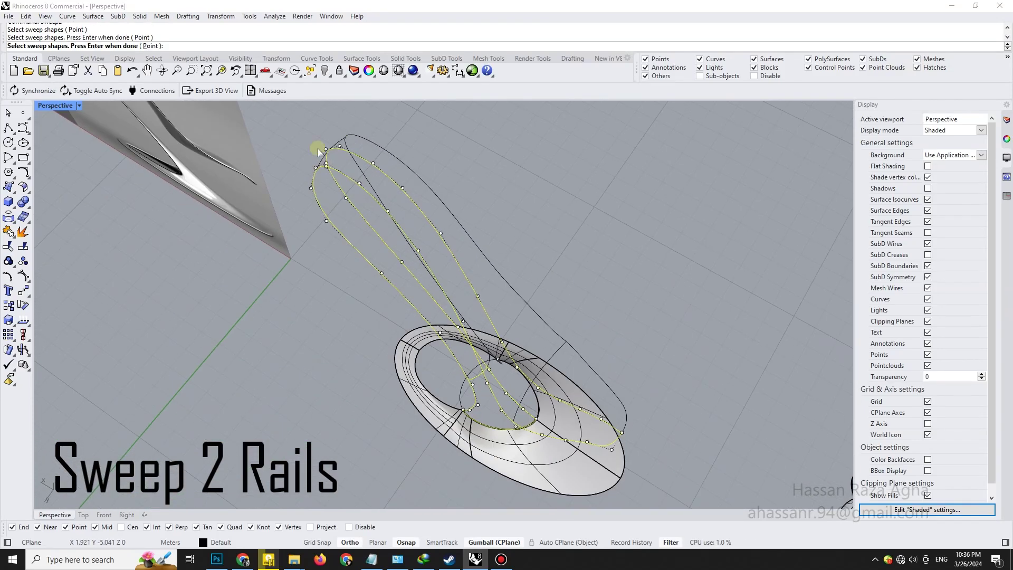
pyautogui.moveTo(465, 272); pyautogui.dragTo(354, 308, button='right')
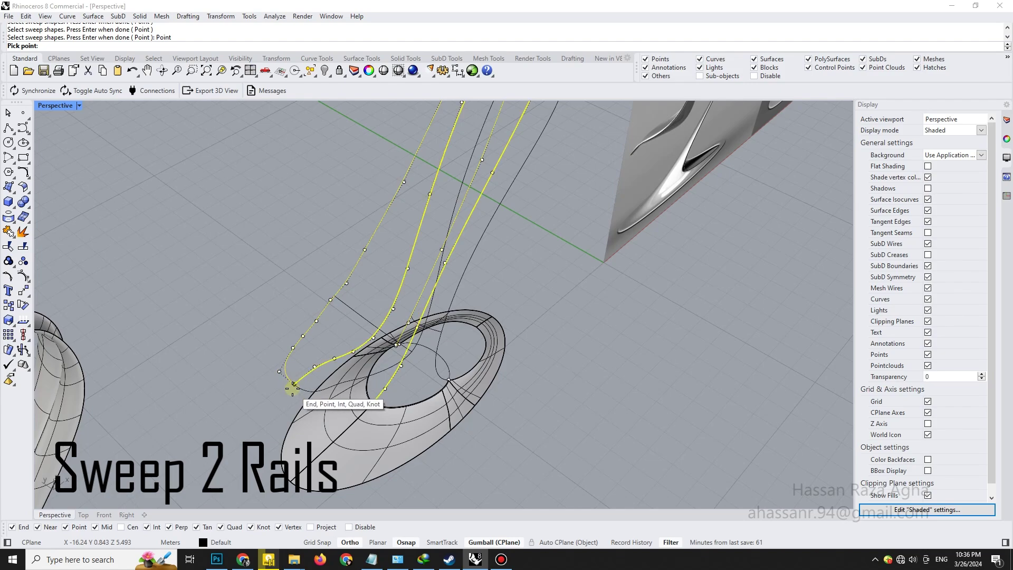
pyautogui.click(292, 388)
pyautogui.click(246, 363)
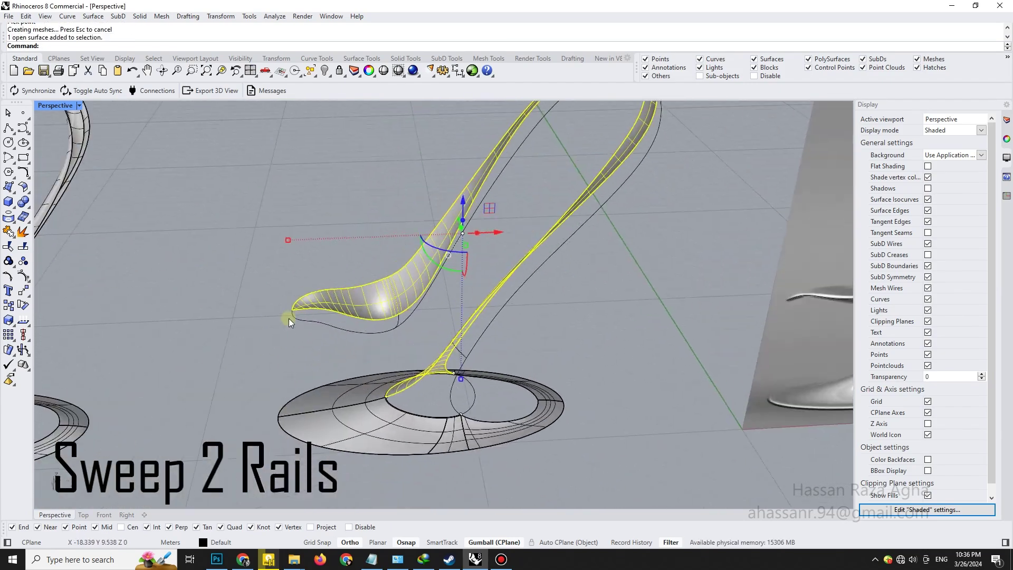
# Mirror the swept chair surface across the chair's centre plane, starting from the seat tip
pyautogui.moveTo(289, 318); pyautogui.dragTo(295, 243, button='right')
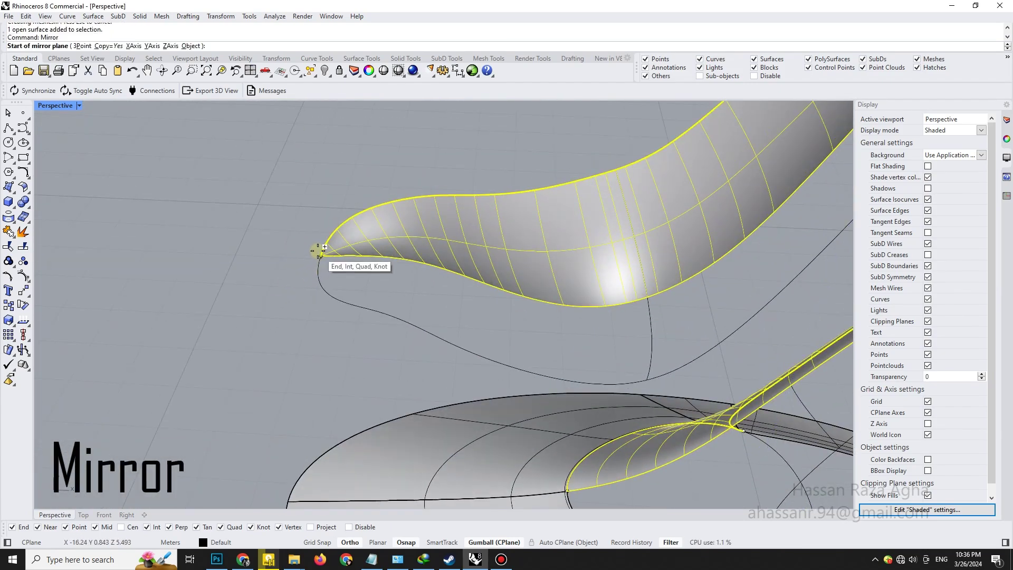
pyautogui.click(318, 251)
pyautogui.click(265, 249)
pyautogui.click(265, 249)
# Undo the mirror and the two-rail sweep of the chair body
pyautogui.moveTo(269, 248); pyautogui.dragTo(552, 341, button='right')
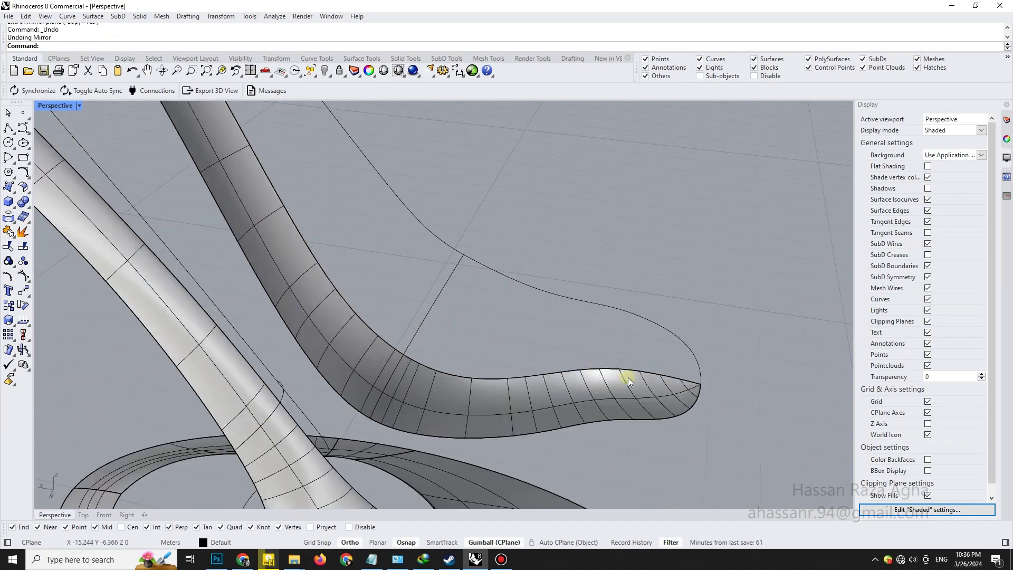
pyautogui.hotkey('ctrl', 'z')
pyautogui.moveTo(628, 380); pyautogui.dragTo(555, 333, button='right')
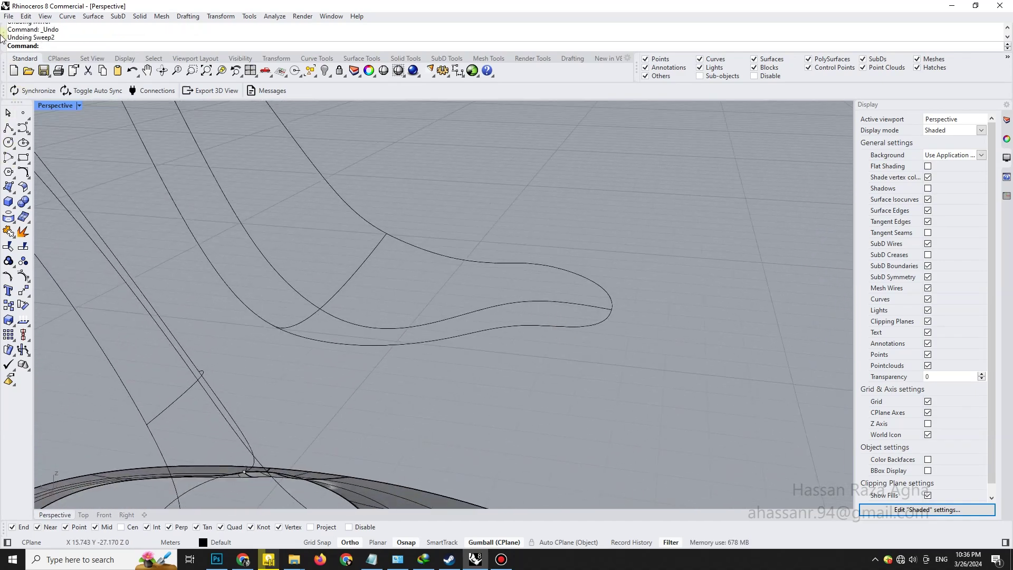
# Draw a straight polyline across the seat near its tip between the side curves, plus a short vertical guide line at the middle curve
pyautogui.moveTo(554, 299); pyautogui.dragTo(575, 336, button='right')
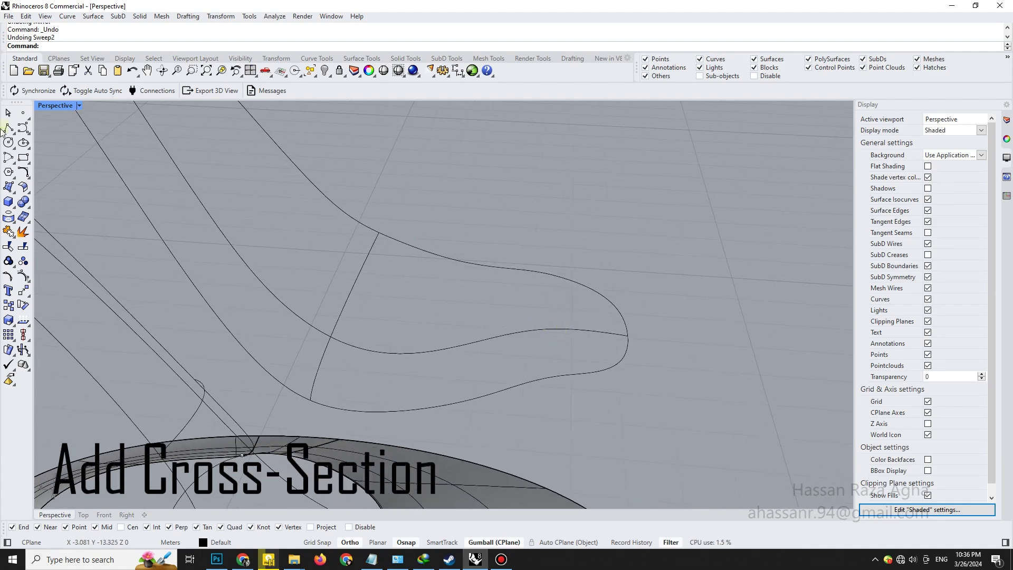
pyautogui.click(555, 273)
pyautogui.press('Return')
pyautogui.moveTo(555, 274); pyautogui.dragTo(579, 265, button='right')
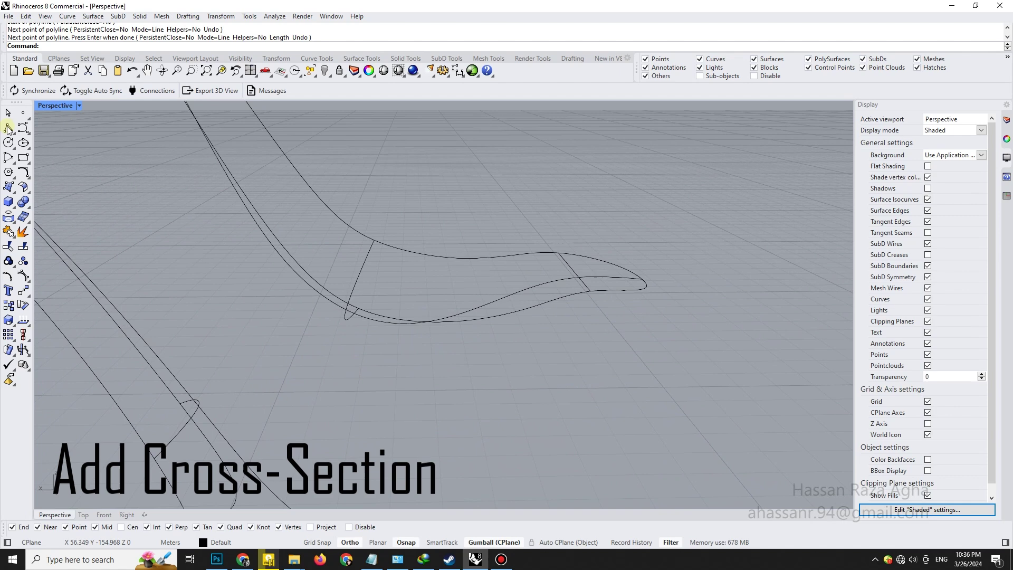
pyautogui.press('Return')
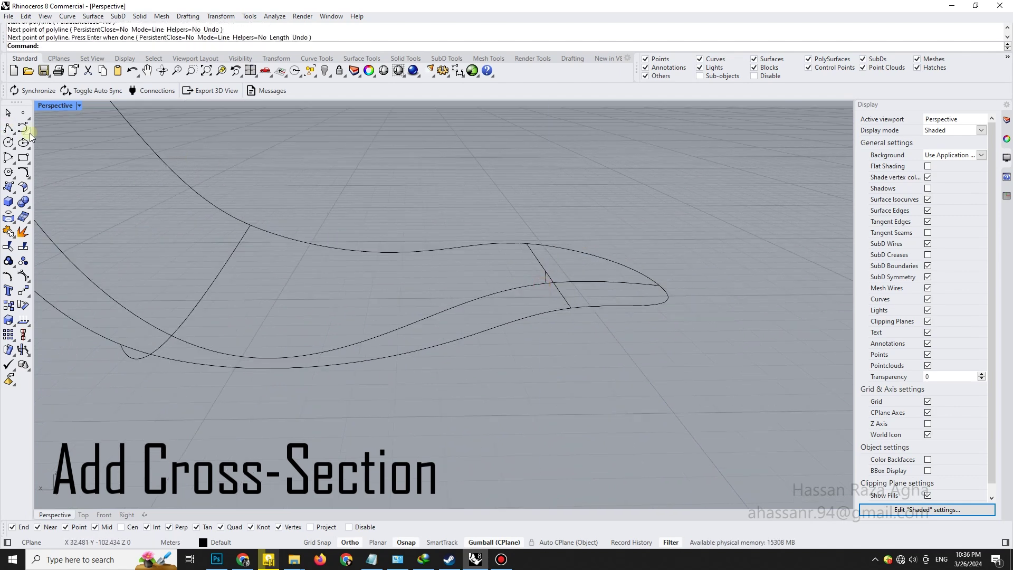
# Draw an interpolated cross-section curve near the seat tip from one side curve through the middle curve to the other side curve
pyautogui.click(29, 133)
pyautogui.click(54, 147)
pyautogui.click(549, 288)
pyautogui.click(527, 243)
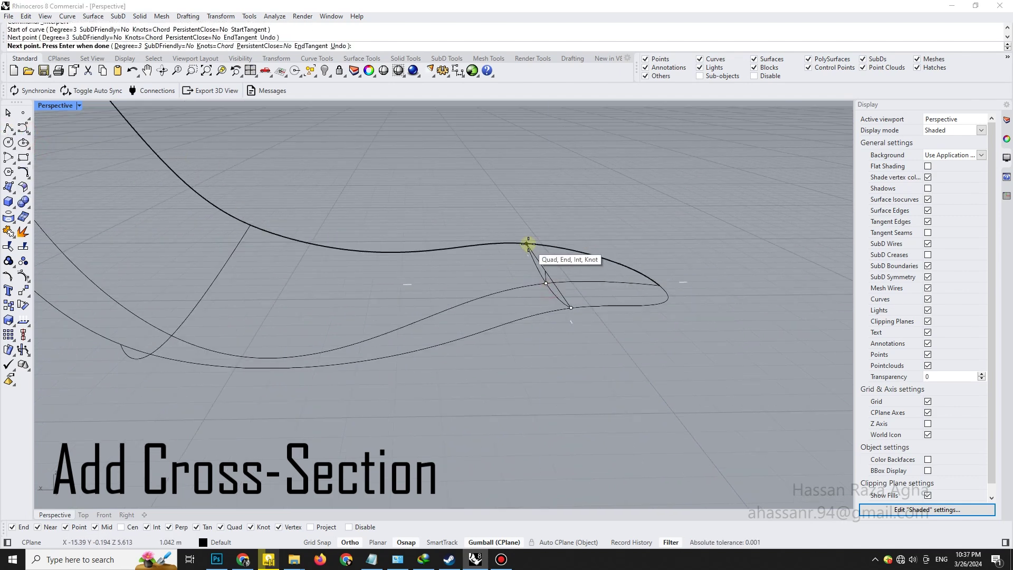
pyautogui.press('Return')
# Split the new seat-tip cross-section curve in two at the middle curve
pyautogui.moveTo(553, 261); pyautogui.dragTo(513, 272, button='right')
pyautogui.click(509, 253)
pyautogui.click(514, 270)
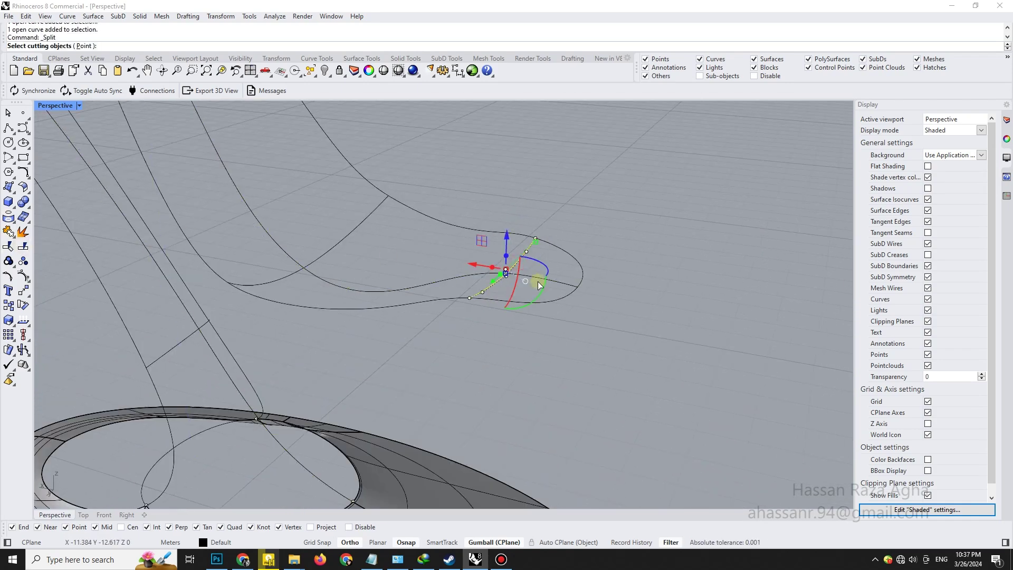
pyautogui.press('Escape')
# Sweep a two-rail surface through the half cross-sections, including the new one, ending in a point at the seat tip without changing cross sections
pyautogui.scroll(-5, 501, 279)
pyautogui.moveTo(482, 290); pyautogui.dragTo(475, 385, button='right')
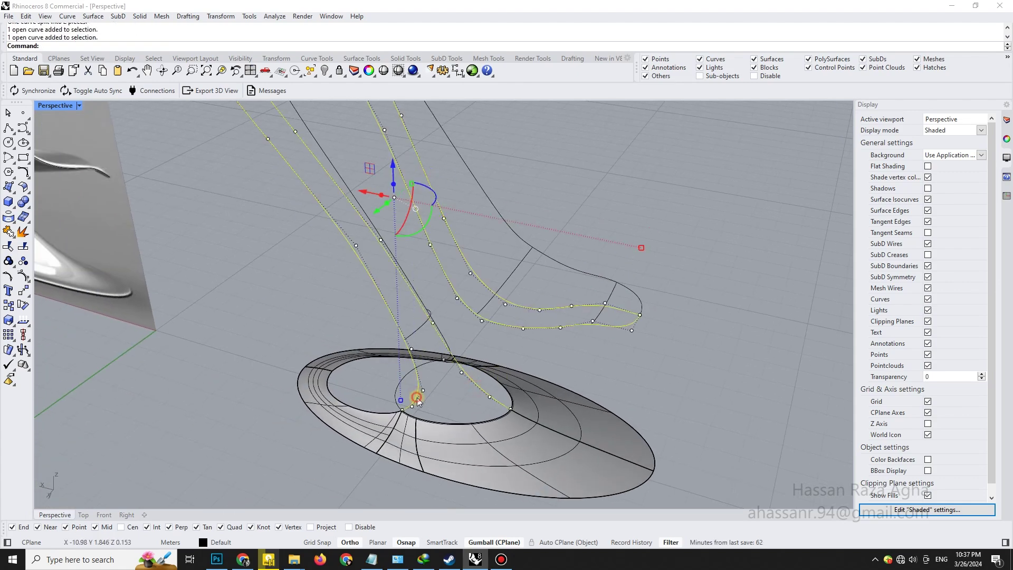
pyautogui.scroll(-8, 420, 327)
pyautogui.moveTo(396, 208); pyautogui.dragTo(404, 280, button='right')
pyautogui.scroll(6, 374, 264)
pyautogui.click(374, 265)
pyautogui.moveTo(423, 352); pyautogui.dragTo(341, 350, button='right')
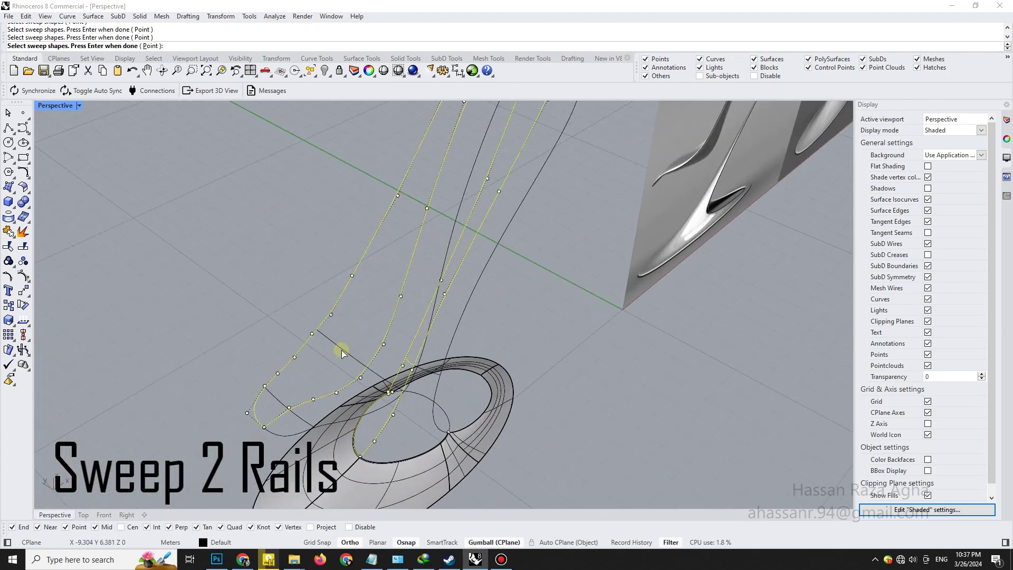
pyautogui.click(261, 434)
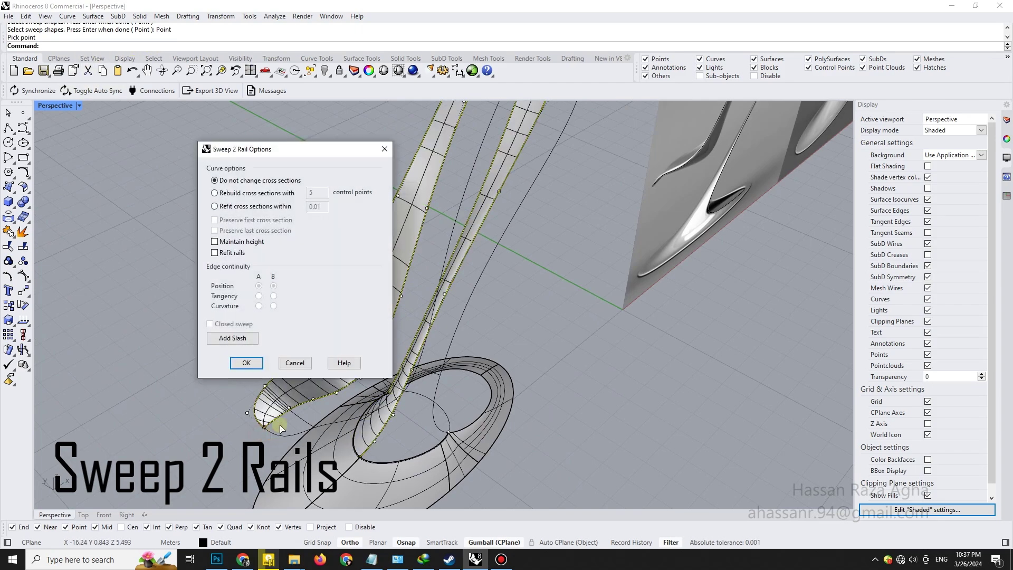
pyautogui.press('Return')
# Mirror the newly swept chair surface across the chair's centre plane, starting from the seat tip
pyautogui.scroll(5, 328, 412)
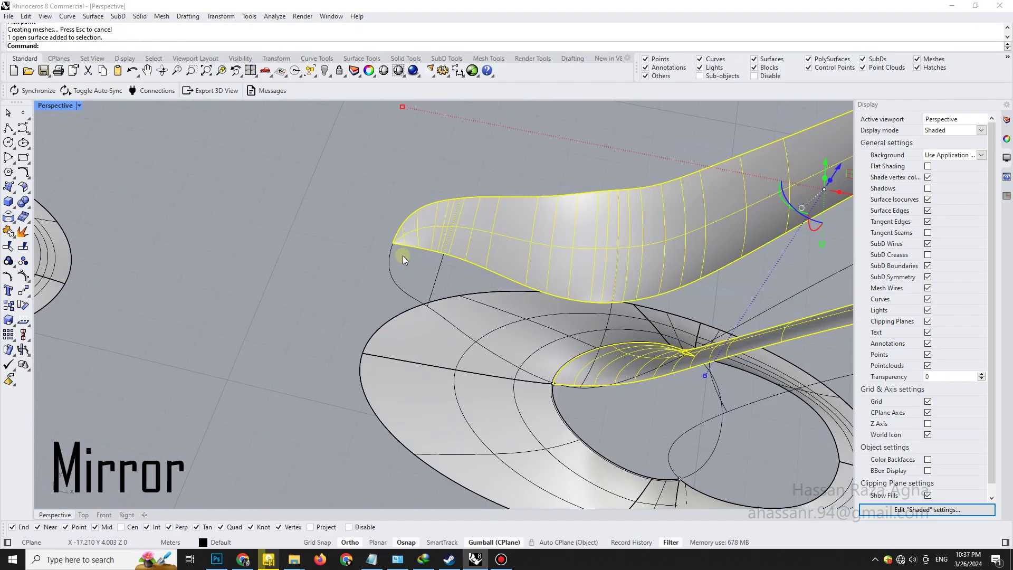
pyautogui.click(393, 244)
pyautogui.click(350, 230)
pyautogui.scroll(-4, 443, 264)
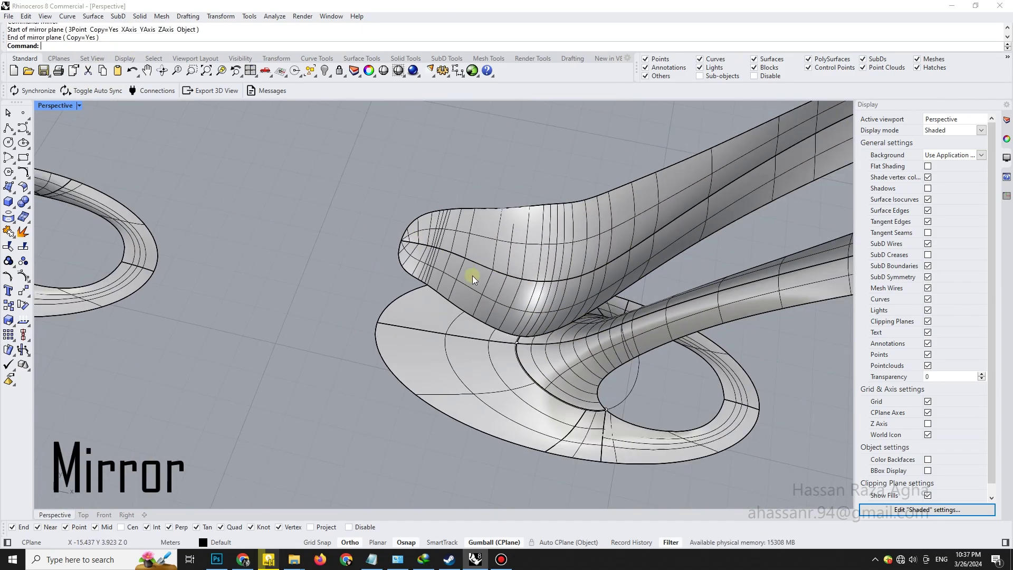
pyautogui.moveTo(473, 275); pyautogui.dragTo(475, 311, button='right')
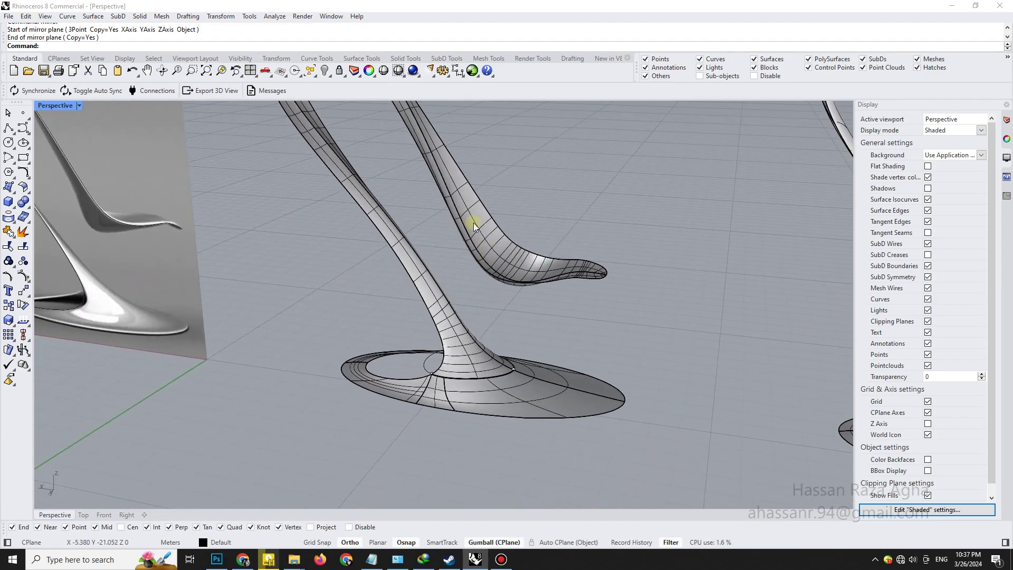
# Delete the older chair body and base copies standing beside the model
pyautogui.scroll(-2, 473, 223)
pyautogui.click(740, 324)
pyautogui.press('Delete')
pyautogui.click(800, 470)
pyautogui.press('Delete')
# Select both chair body surfaces and the base, and copy them along the X axis away from the reference picture
pyautogui.scroll(-4, 485, 334)
pyautogui.scroll(5, 484, 334)
pyautogui.click(480, 340)
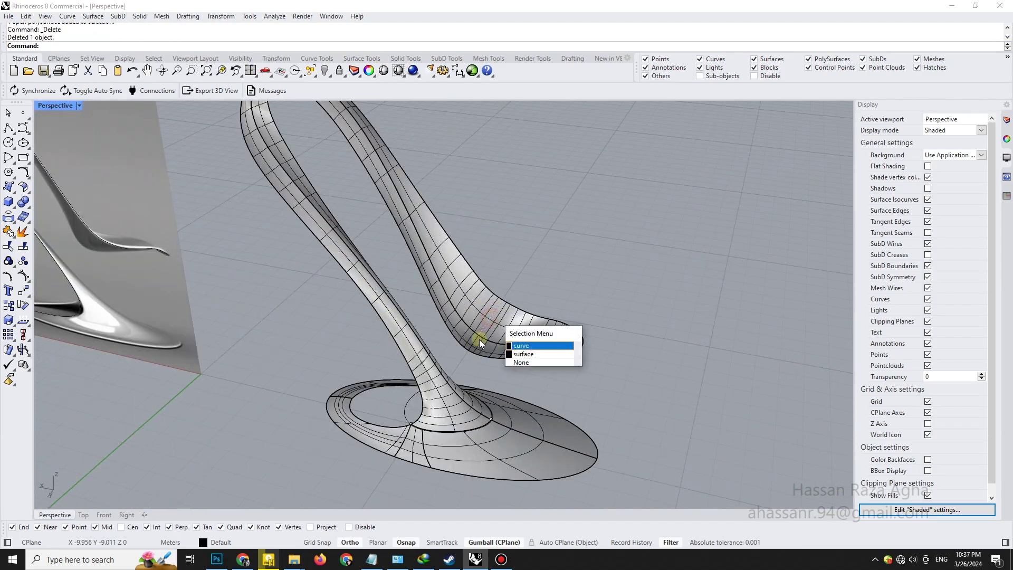
pyautogui.click(498, 329)
pyautogui.scroll(5, 498, 329)
pyautogui.keyDown('shift'); pyautogui.click(535, 353); pyautogui.keyUp('shift')
pyautogui.moveTo(545, 398); pyautogui.dragTo(523, 430, button='right')
pyautogui.keyDown('shift'); pyautogui.click(469, 404); pyautogui.keyUp('shift')
pyautogui.scroll(-10, 403, 324)
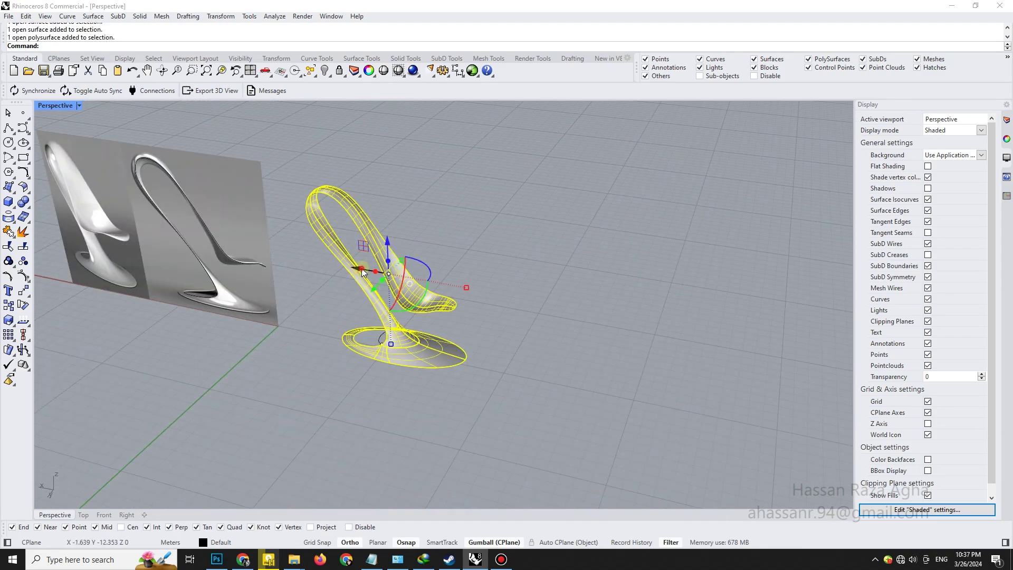
pyautogui.keyDown('alt'); pyautogui.moveTo(351, 260); pyautogui.dragTo(583, 308); pyautogui.keyUp('alt')
pyautogui.write('zs')
pyautogui.press('Return')
pyautogui.press('Escape')
# Quad-remesh the whole chair polysurface with a target quad count of 1500, adaptive size 50% and hard-edge detection
pyautogui.moveTo(464, 285)
pyautogui.mouseDown(button='right')
pyautogui.moveTo(470, 267)
pyautogui.moveTo(461, 279)
pyautogui.mouseUp(button='right')
pyautogui.scroll(-8, 460, 280)
pyautogui.scroll(3, 279, 286)
pyautogui.scroll(3, 519, 287)
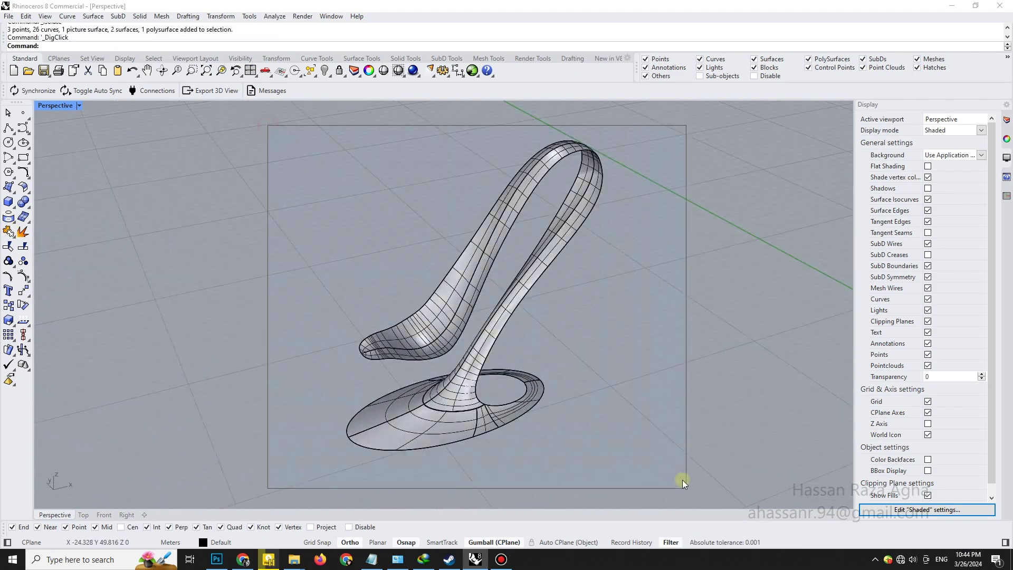
pyautogui.moveTo(683, 479); pyautogui.dragTo(683, 482)
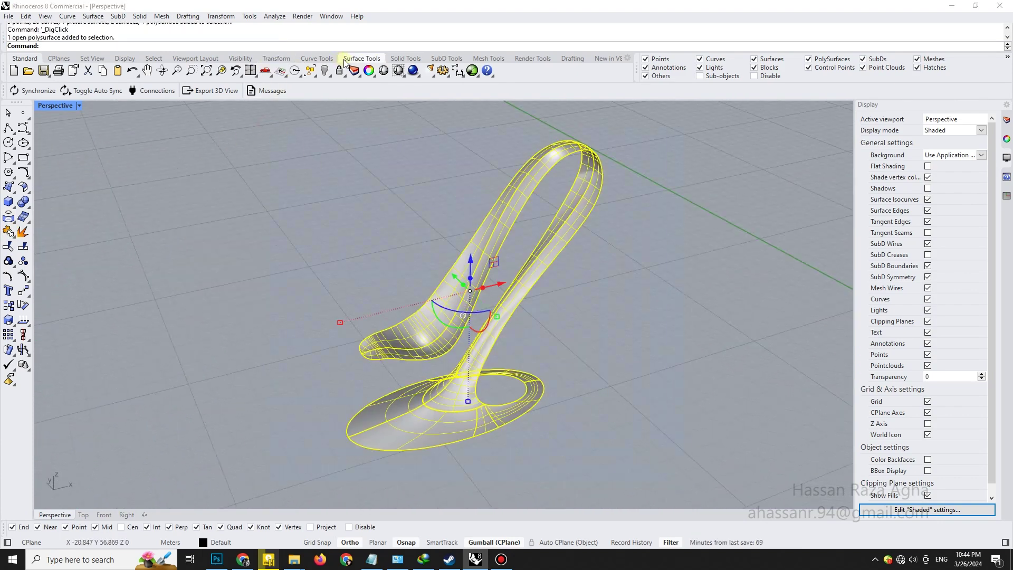
pyautogui.click(444, 59)
pyautogui.click(362, 70)
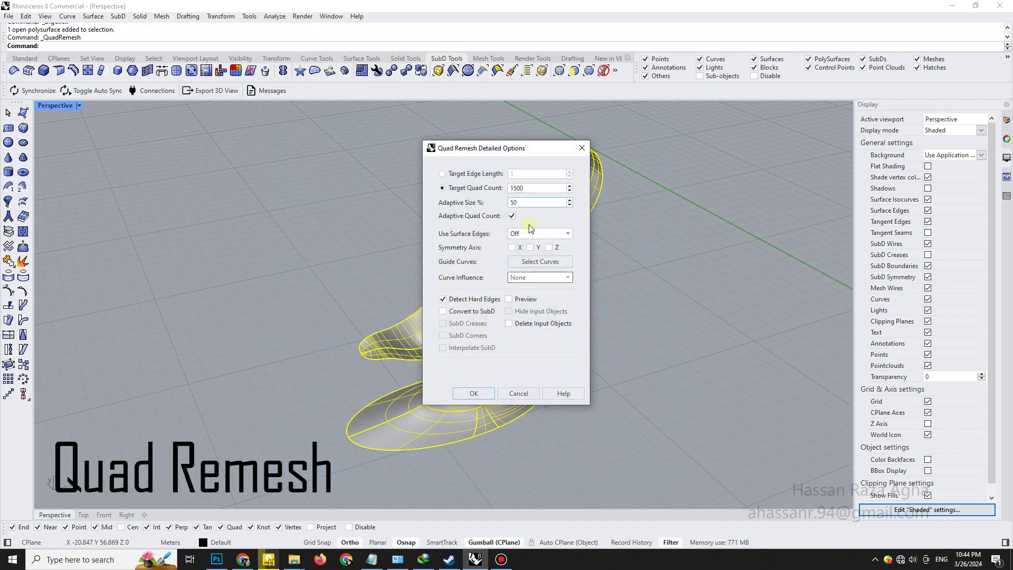
pyautogui.click(484, 393)
pyautogui.scroll(-2, 496, 376)
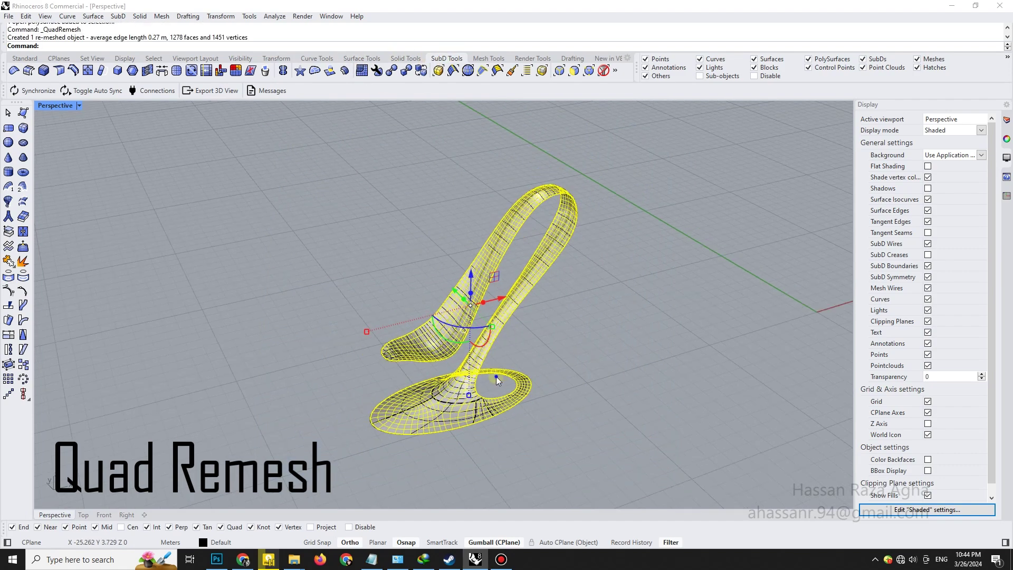
# Move the remeshed chair along the X axis away from the original polysurface
pyautogui.keyDown('shift'); pyautogui.moveTo(496, 376); pyautogui.dragTo(674, 292, button='right'); pyautogui.keyUp('shift')
pyautogui.moveTo(678, 210); pyautogui.dragTo(394, 277)
pyautogui.click(534, 320)
pyautogui.keyDown('shift'); pyautogui.moveTo(586, 255); pyautogui.dragTo(673, 262, button='right'); pyautogui.keyUp('shift')
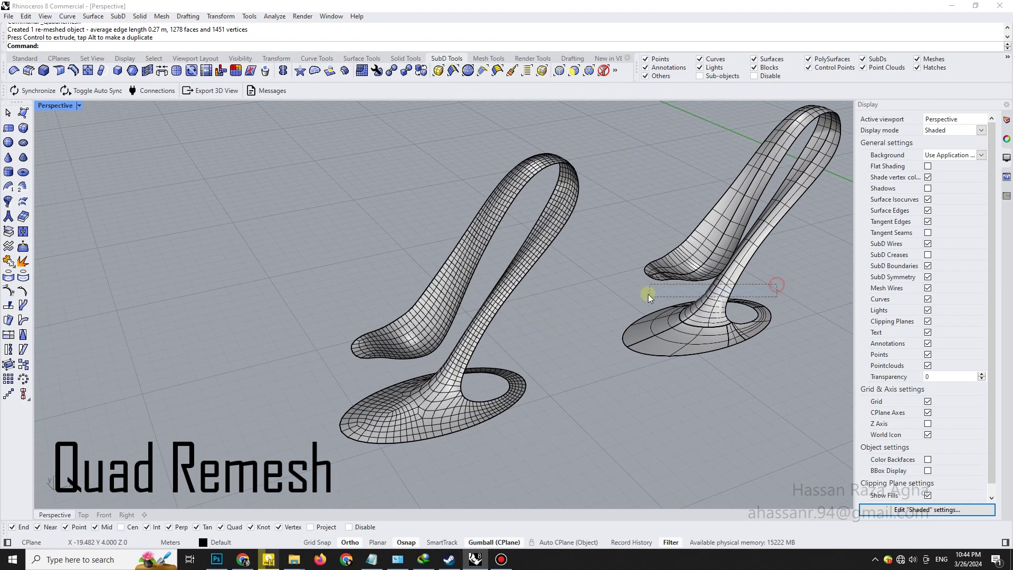
# Hide the original chair polysurface, leaving the quad mesh
pyautogui.moveTo(648, 293); pyautogui.dragTo(647, 294)
pyautogui.click(25, 59)
pyautogui.click(324, 70)
pyautogui.scroll(2, 467, 308)
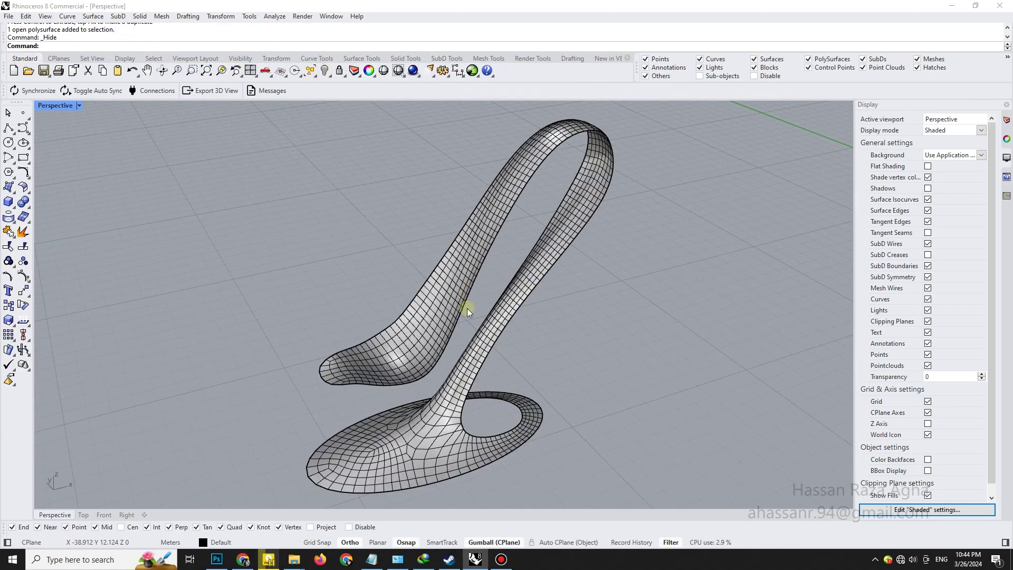
pyautogui.moveTo(467, 308); pyautogui.dragTo(557, 274, button='right')
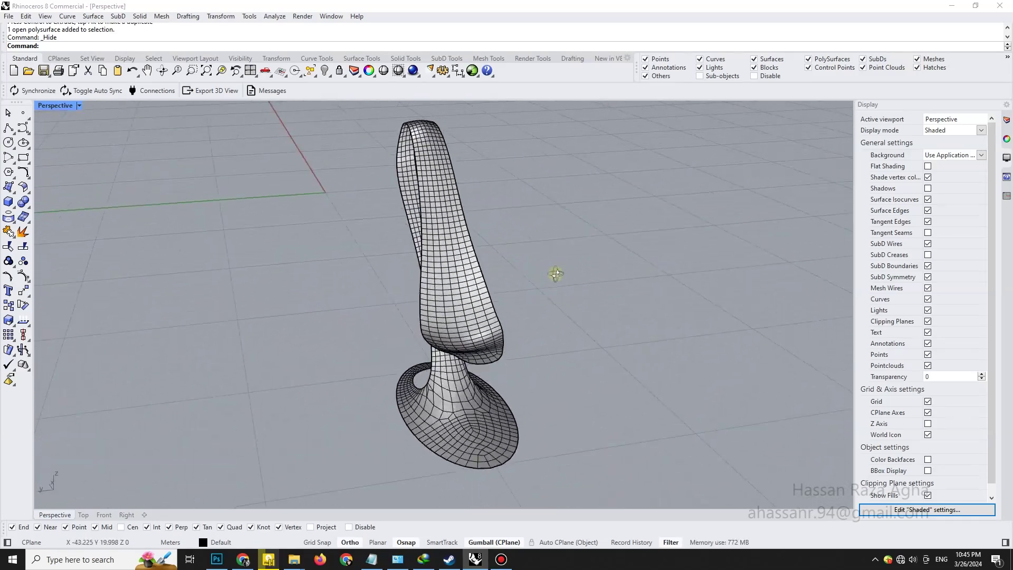